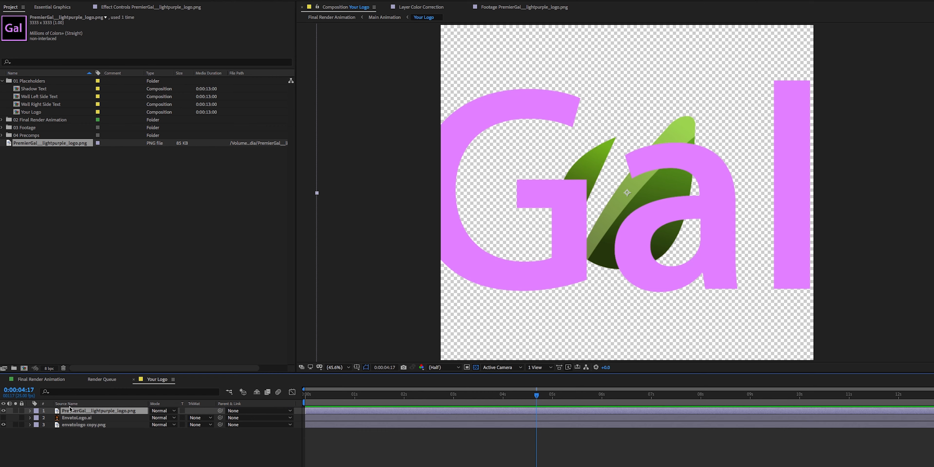
Step: Scale the PremierGal__lightpurple_logo.png layer down to 27% and hide the envatologo copy.png layer
key(s)
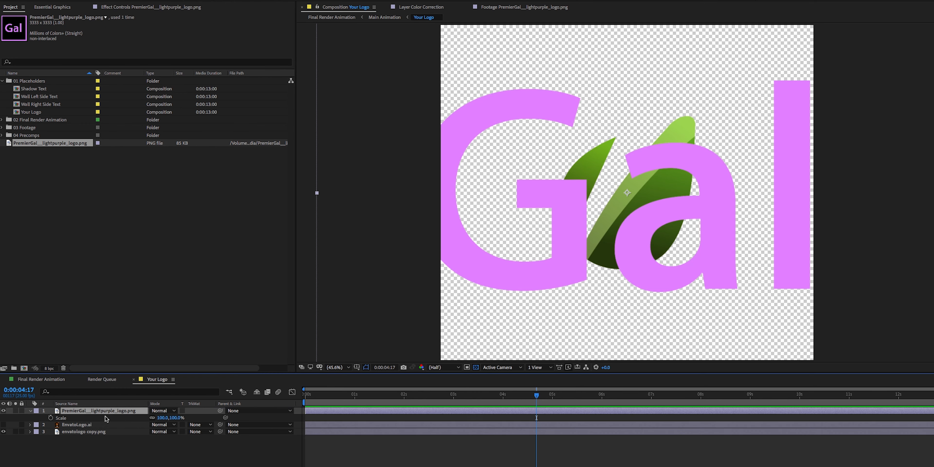
drag(163, 417, 131, 419)
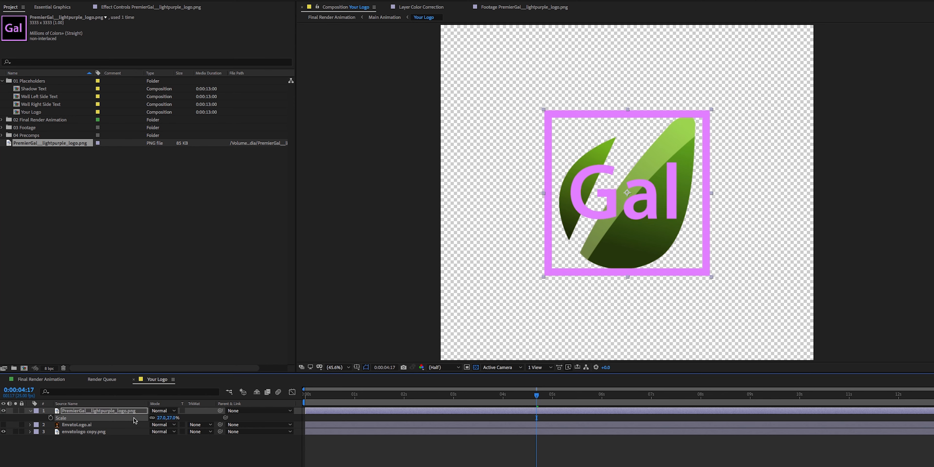
click(4, 431)
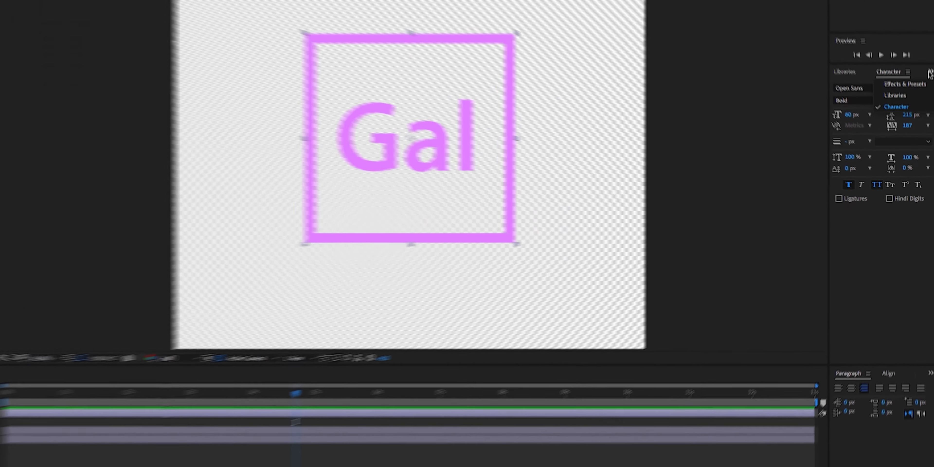
Step: Find the Fill effect under Generate and apply it to the PremierGal__lightpurple_logo.png layer
click(931, 105)
click(896, 115)
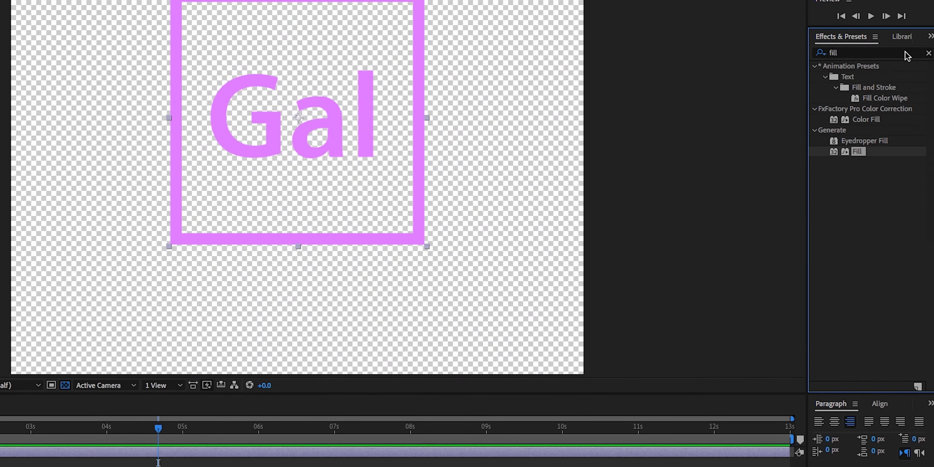
click(846, 55)
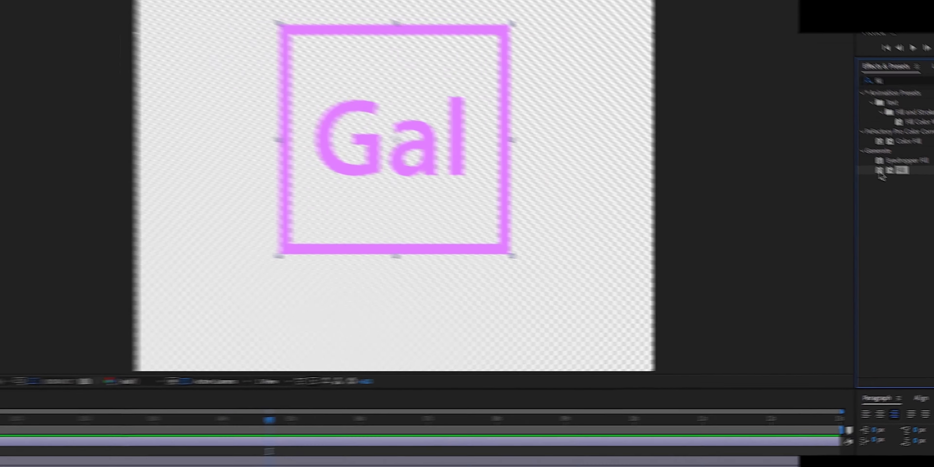
drag(846, 153, 101, 418)
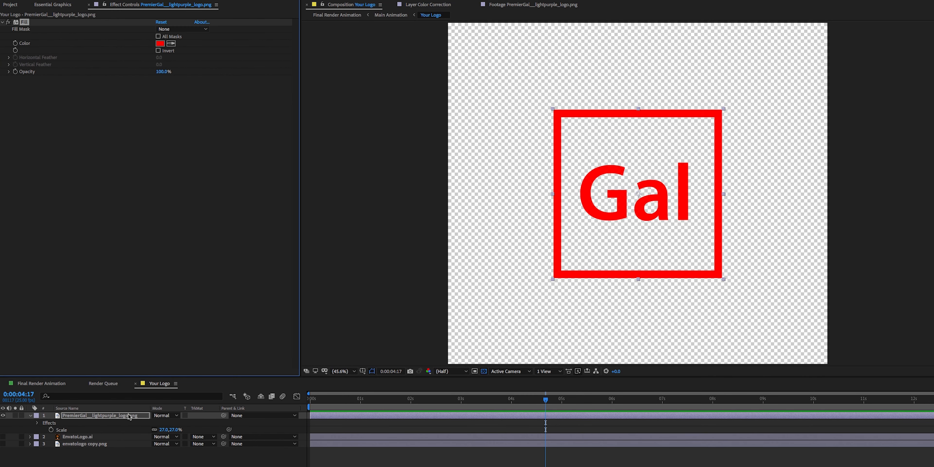
Step: Set the logo's Fill effect color to dark red 8F0A0A
click(160, 44)
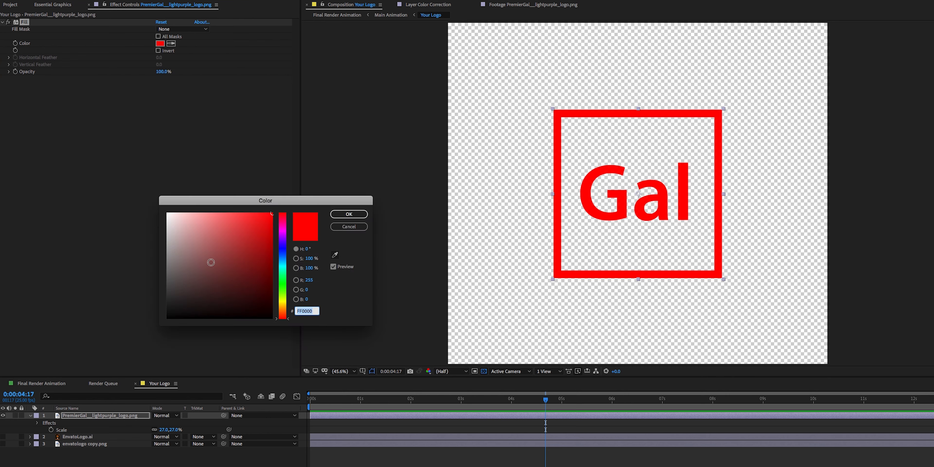
drag(269, 214, 264, 259)
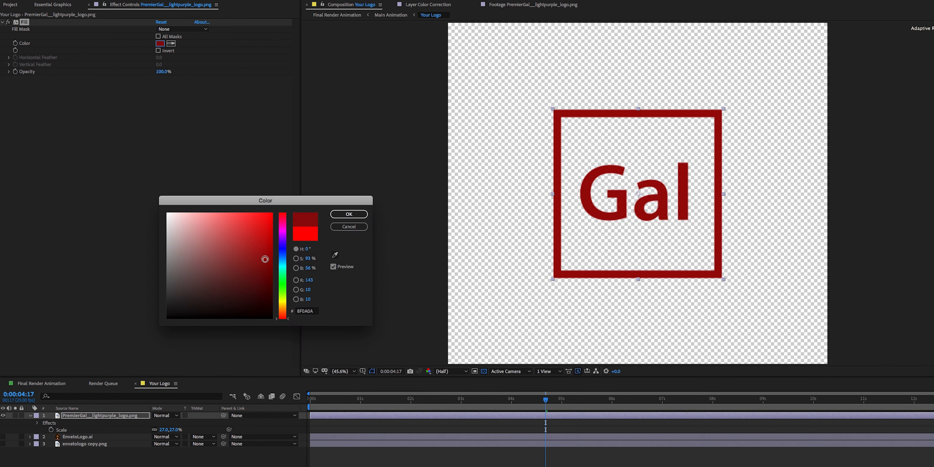
click(349, 214)
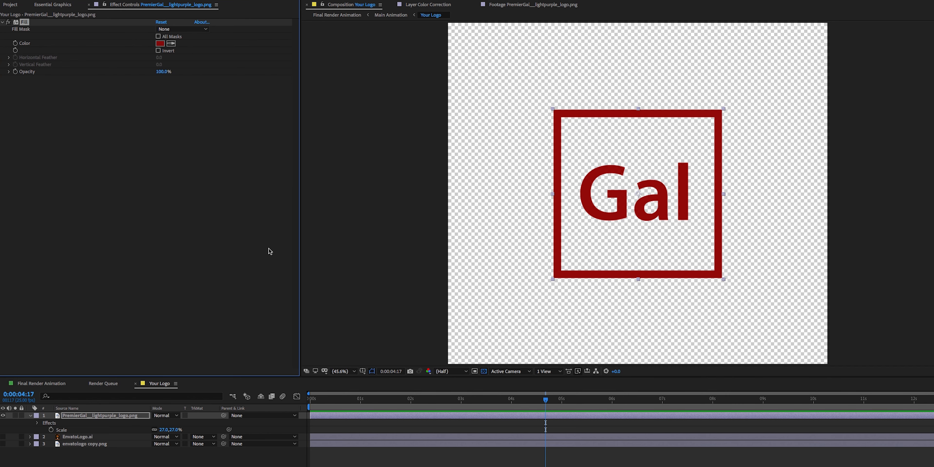
Step: Look over the Final Render Animation, then examine the text layers in the Shadow Text and Wall Left Side Text placeholder compositions
click(47, 385)
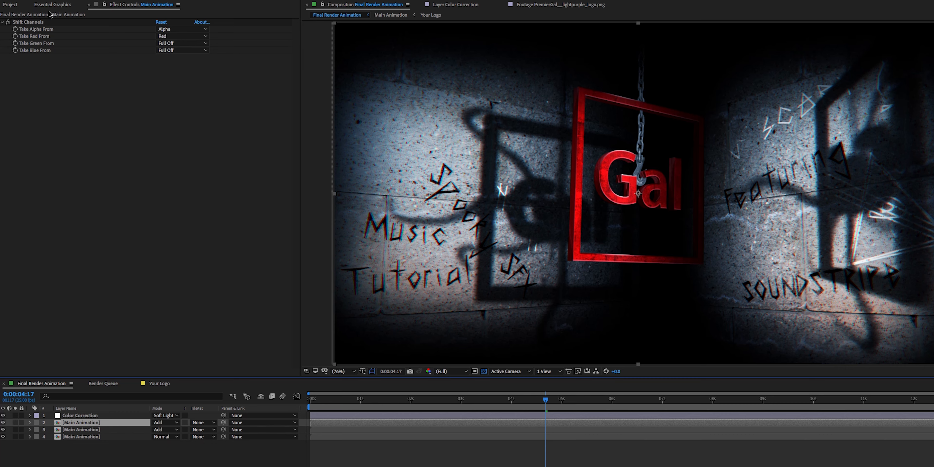
click(11, 4)
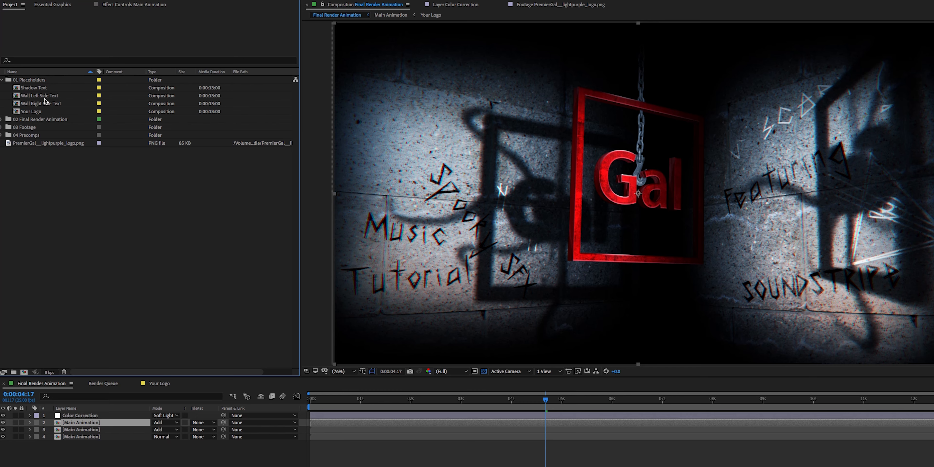
click(17, 88)
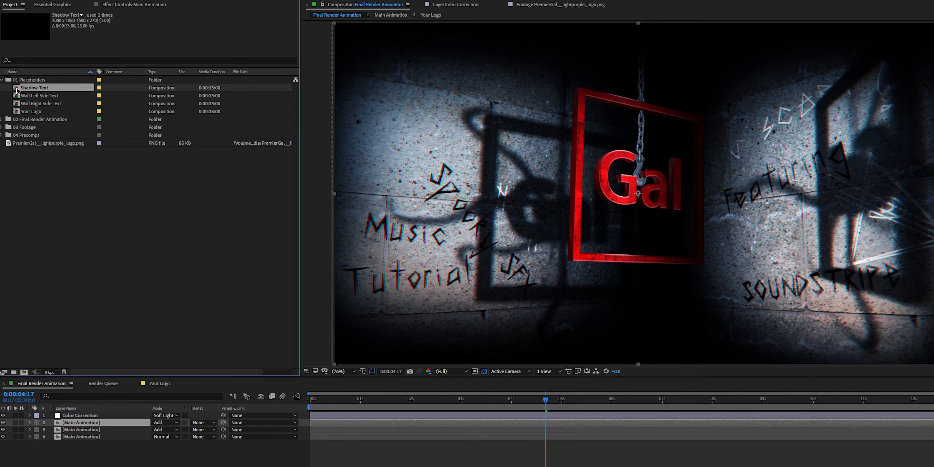
double_click(17, 88)
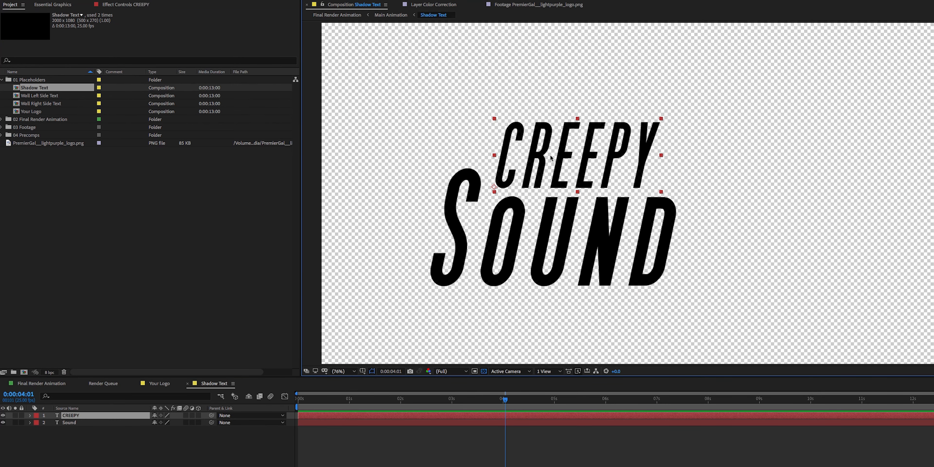
double_click(44, 96)
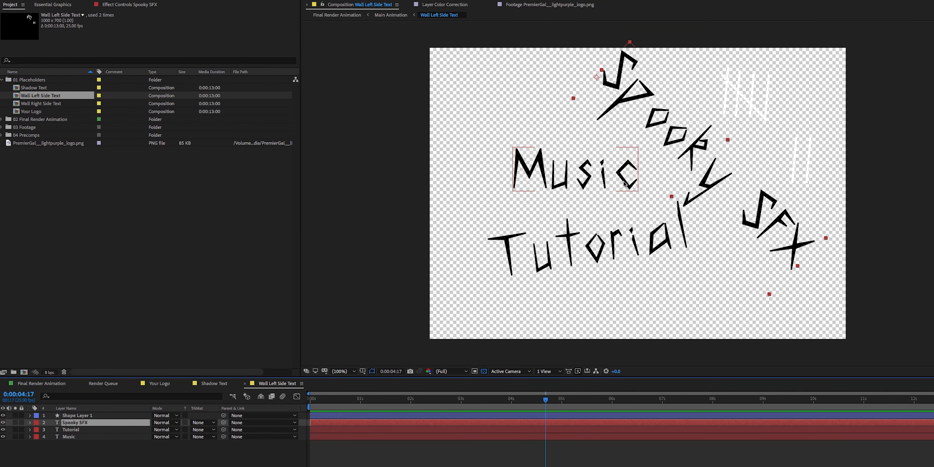
click(584, 182)
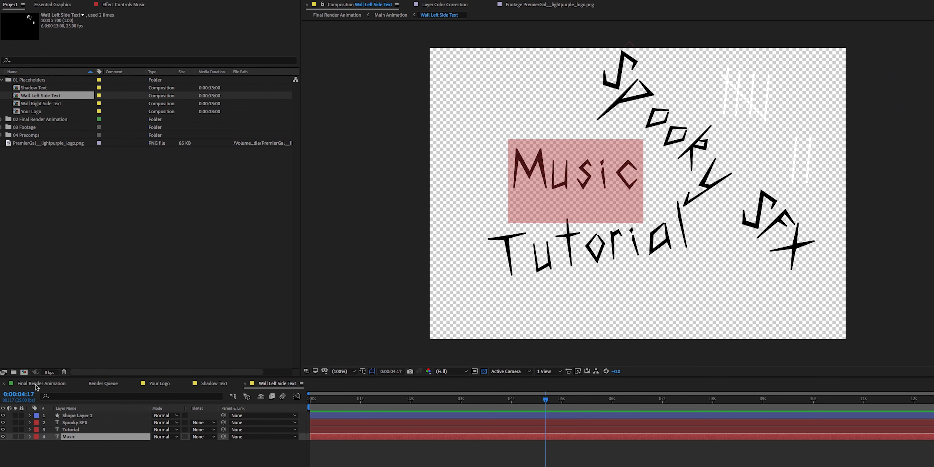
Step: Add the Final Render Animation composition to the render queue and render it as Final Render Animation_1.mov in the 03 Output folder
click(59, 385)
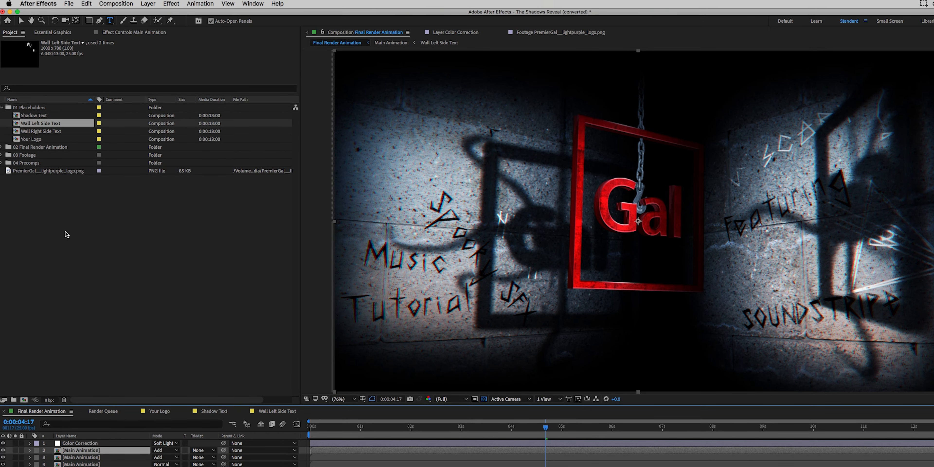
click(69, 4)
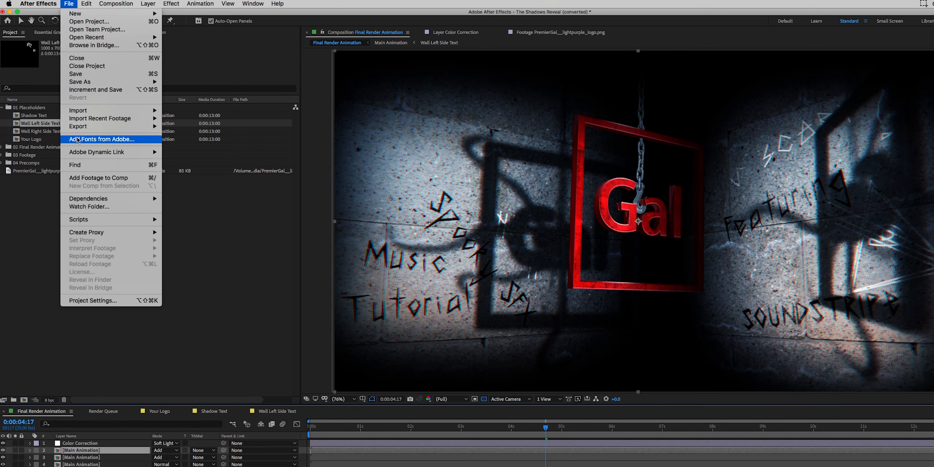
mouse_move(83, 128)
click(199, 134)
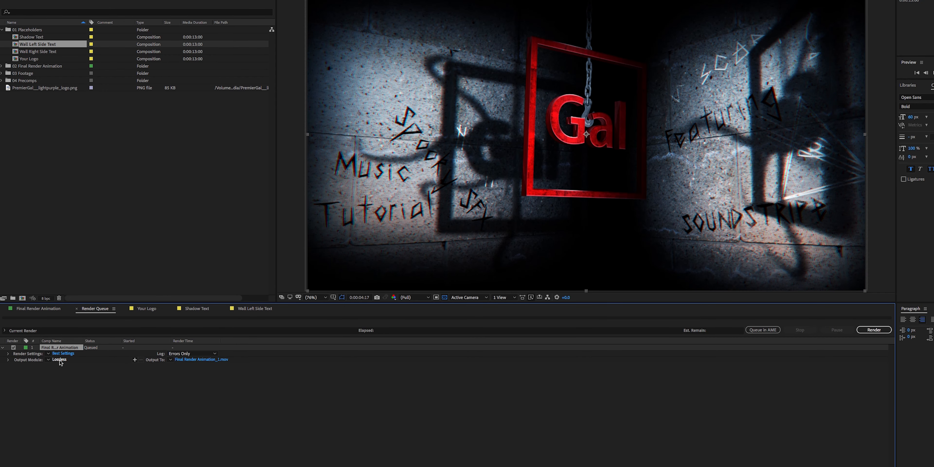
click(205, 360)
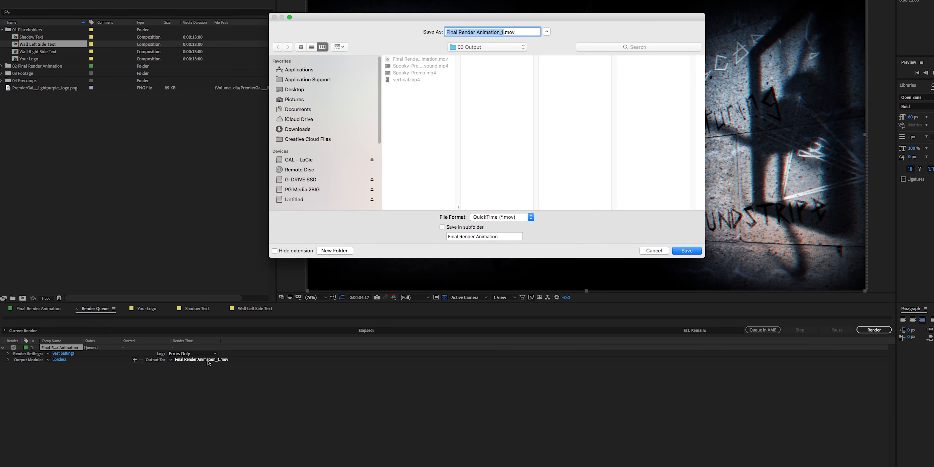
click(686, 250)
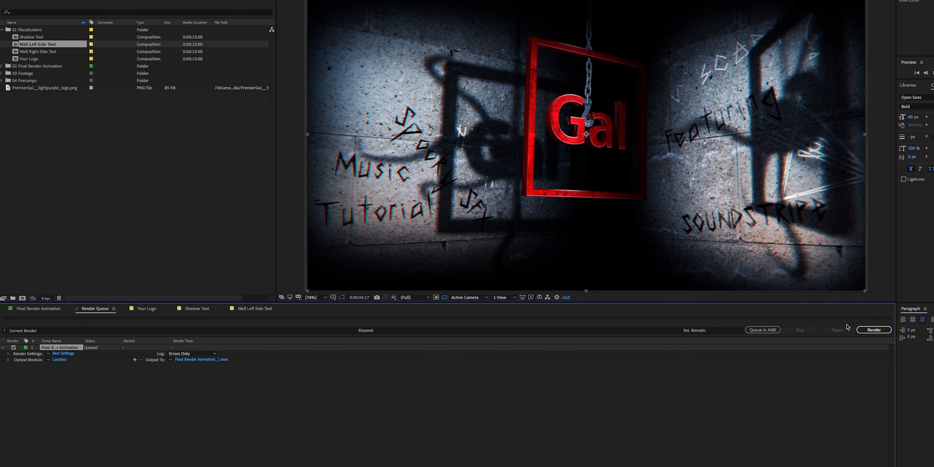
click(874, 330)
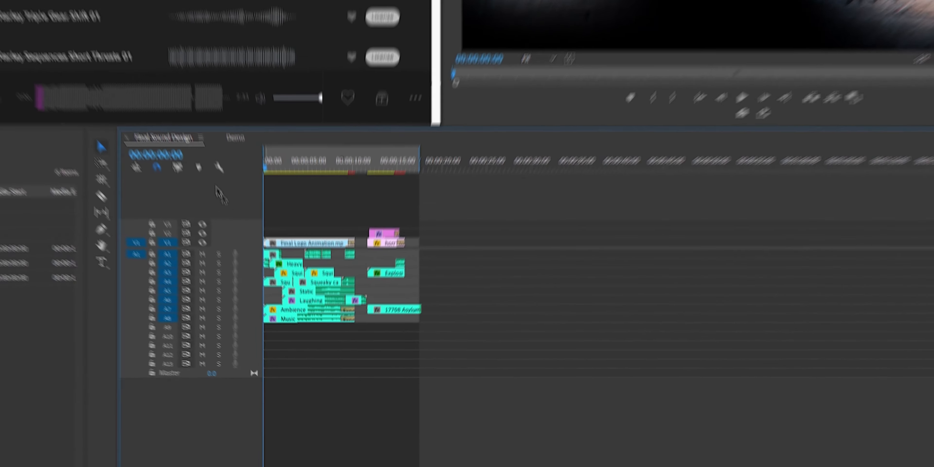
Step: In Premiere Pro, expand all tracks of the Final Sound Design sequence and enlarge the timeline area to show every clip
click(262, 274)
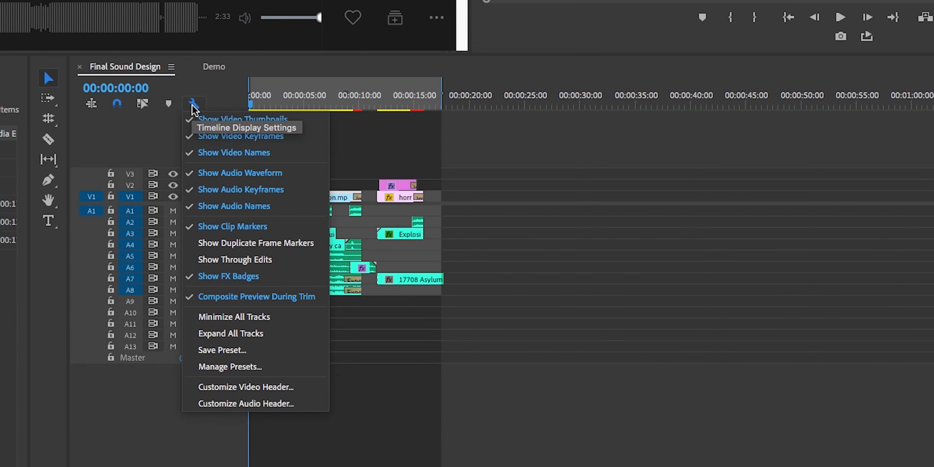
click(225, 333)
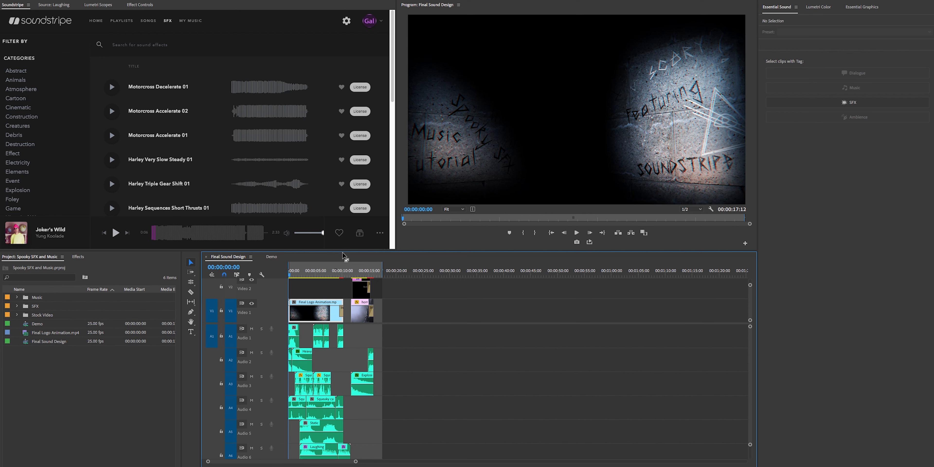
drag(343, 254, 338, 151)
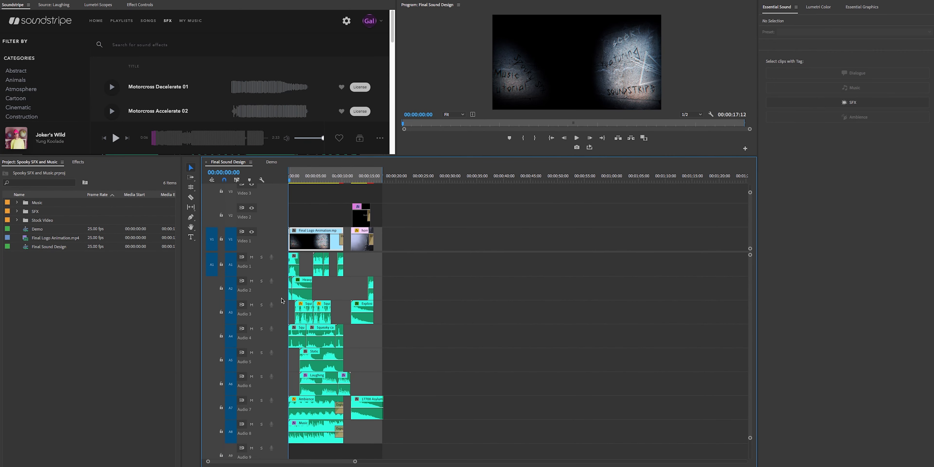
drag(355, 462, 273, 461)
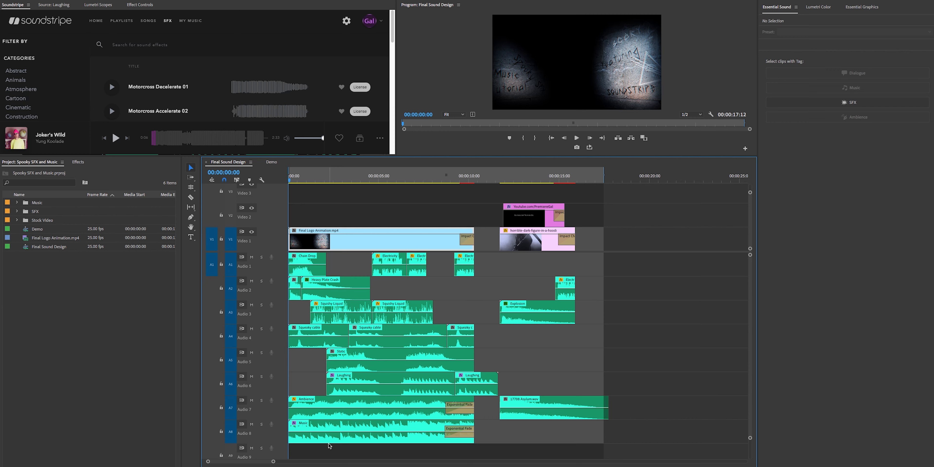
Step: Rename the first clip on the Audio 7 track as Ambiance
right_click(349, 407)
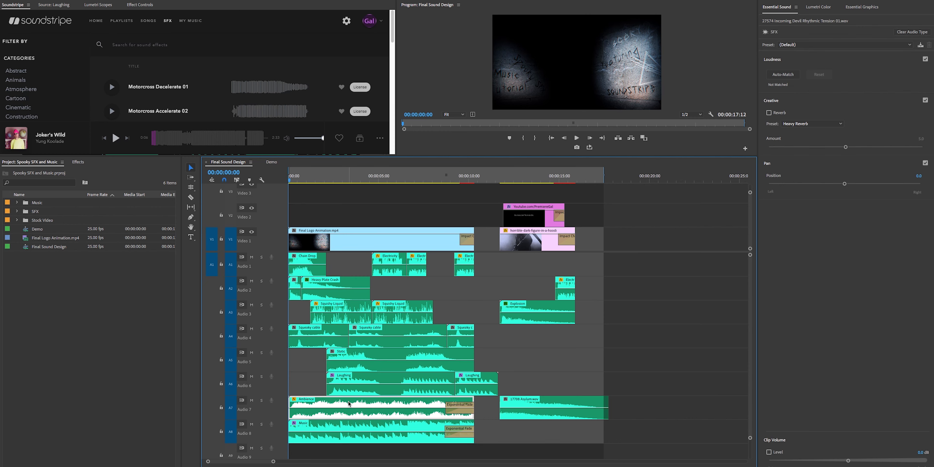
click(367, 457)
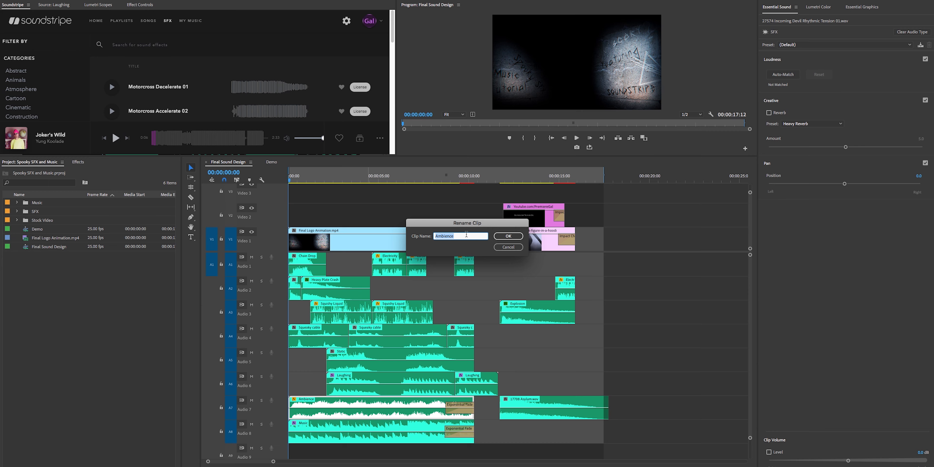
click(508, 239)
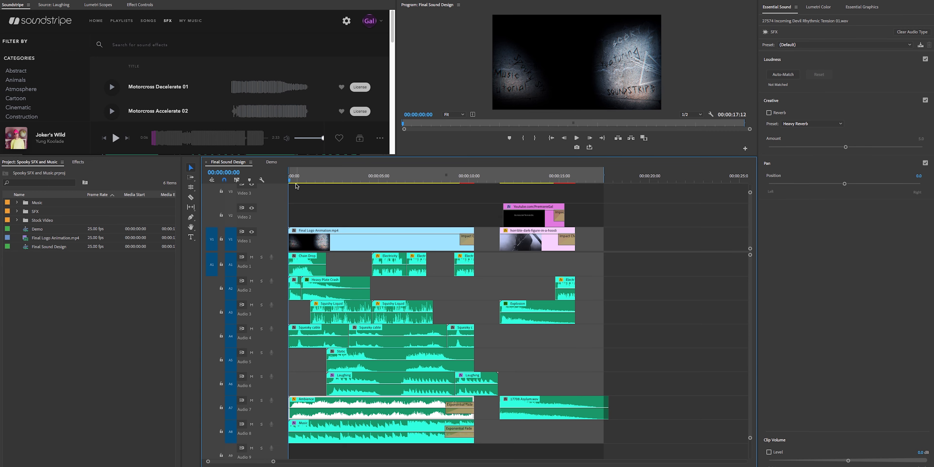
Step: Enlarge the program preview and play the Final Sound Design sequence, replaying the hooded figure ending with the Youtube.com/PremiereGal title
drag(426, 156, 425, 272)
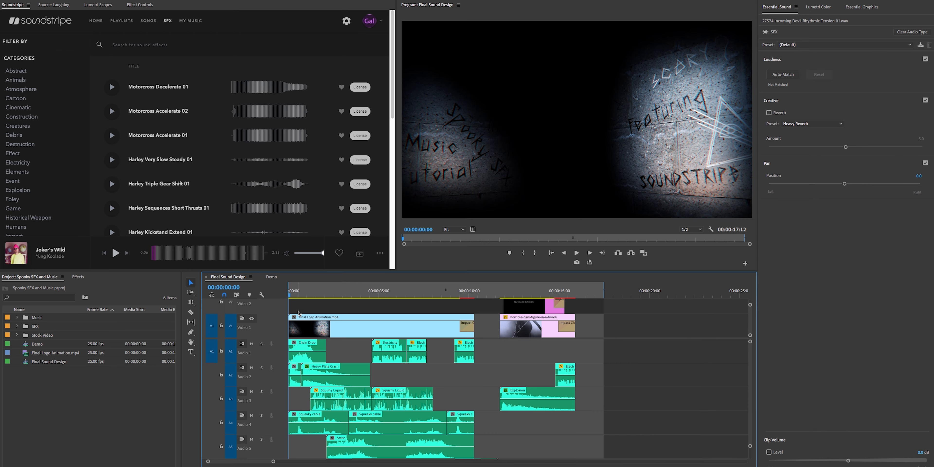
key(space)
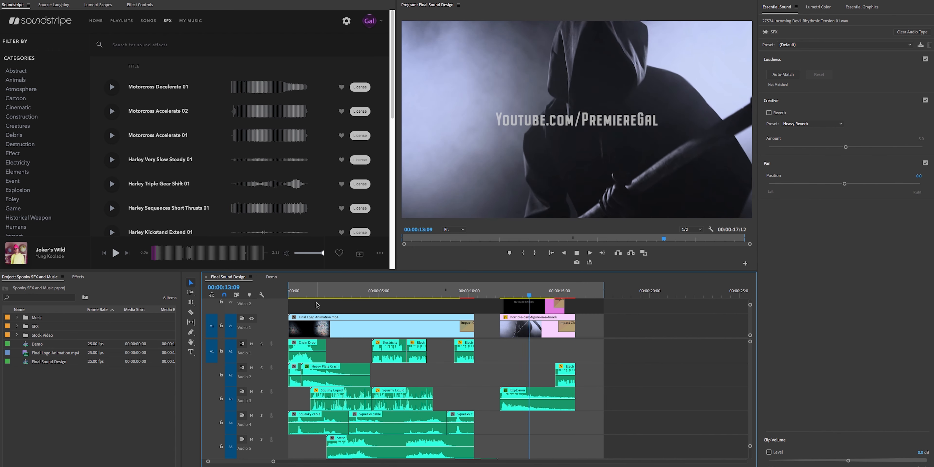
key(space)
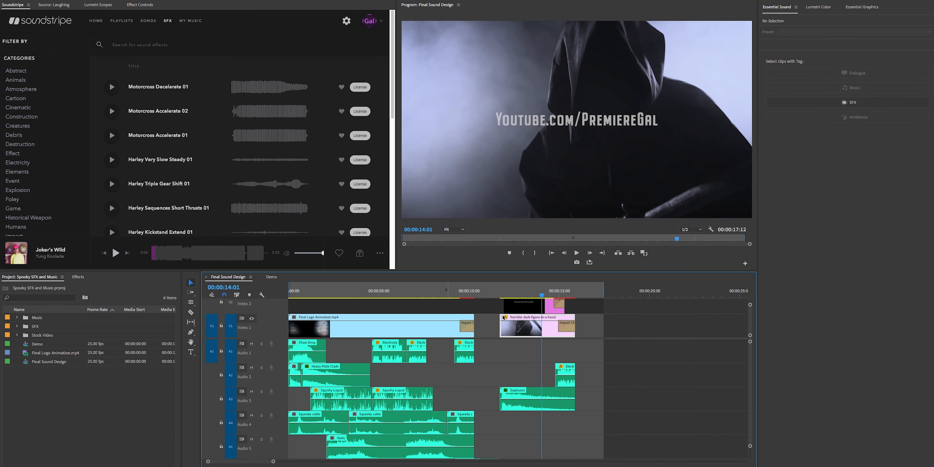
click(491, 292)
drag(490, 292, 494, 292)
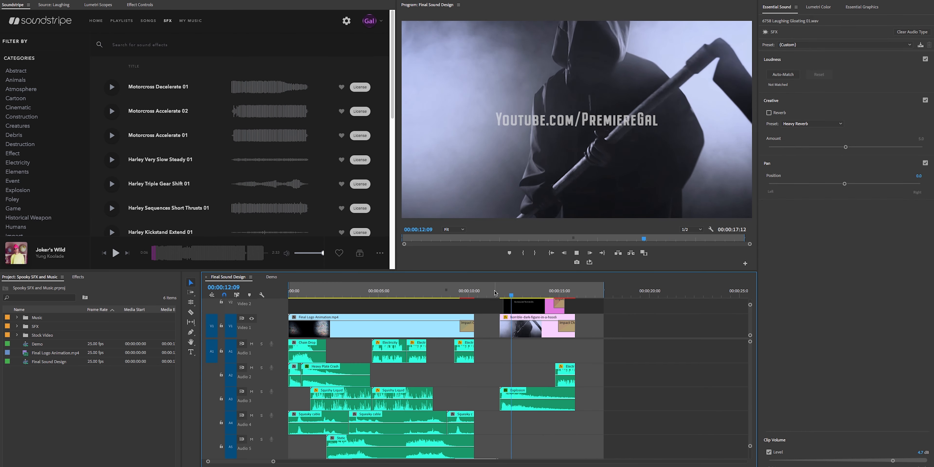
key(space)
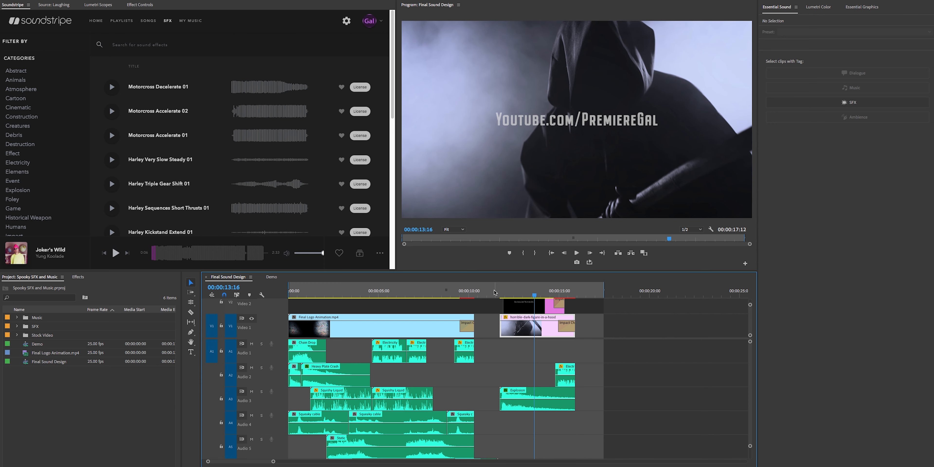
Step: Open the Demo sequence and play its opening logo drop, replaying it from near the start
click(271, 277)
scroll(287, 345, up, 1)
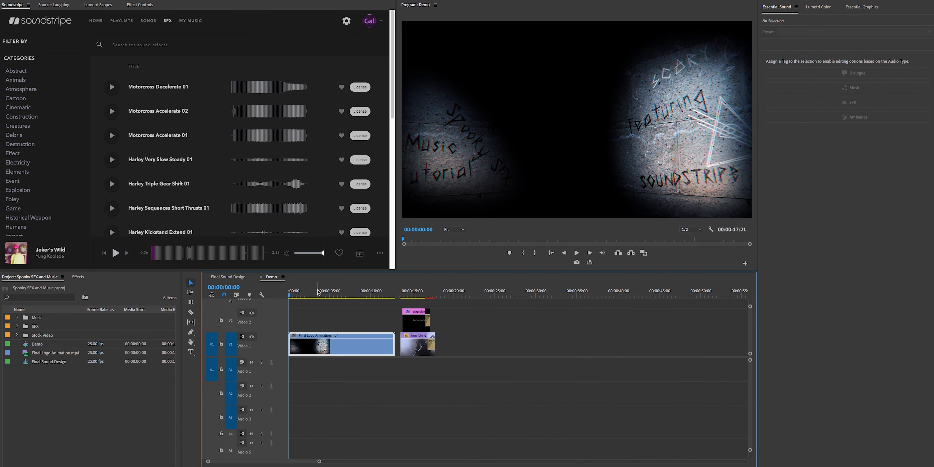
key(space)
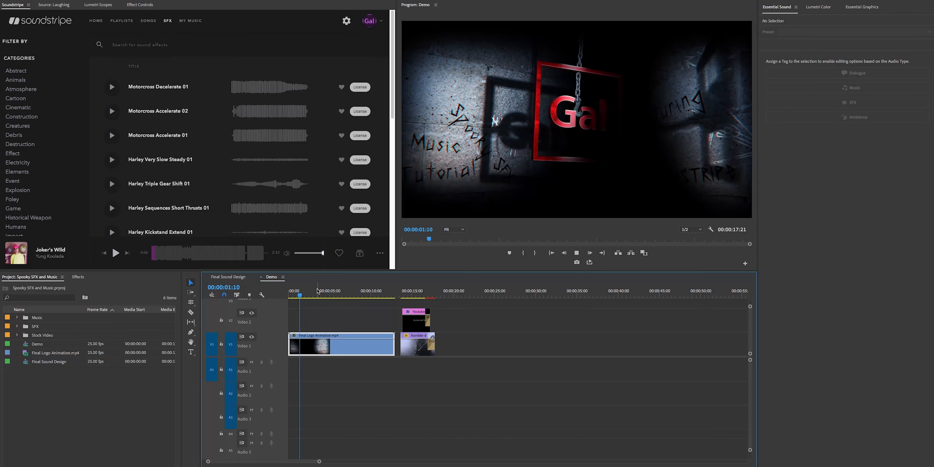
key(space)
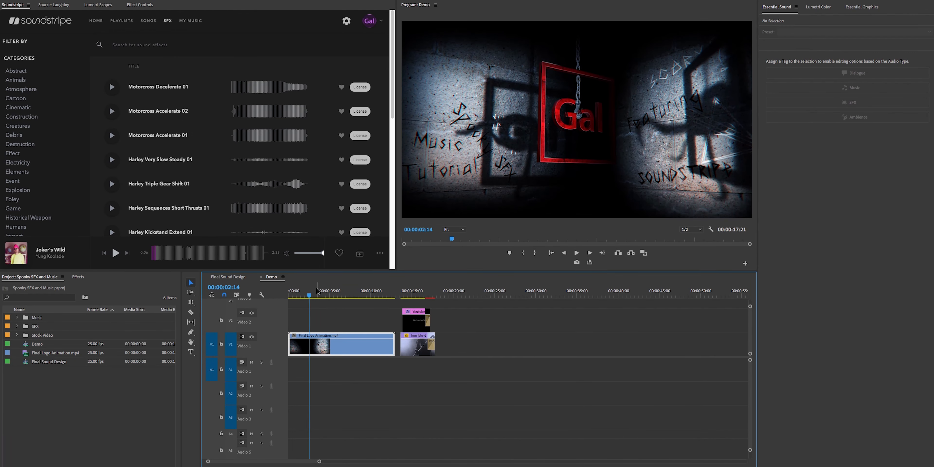
click(293, 296)
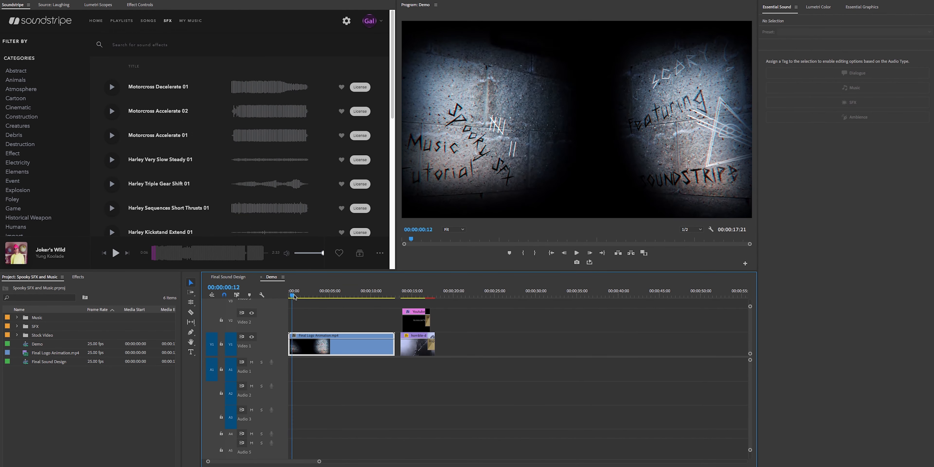
key(space)
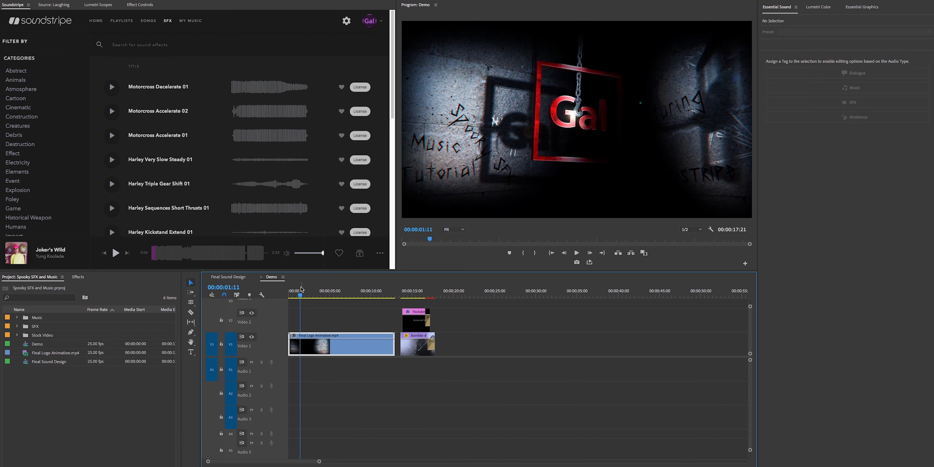
key(space)
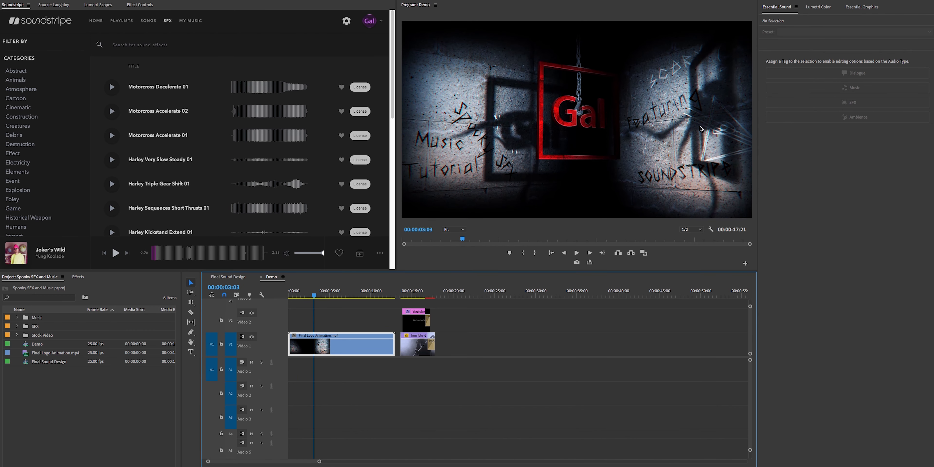
Step: Scrub through the rest of the Demo sequence, from the swinging logo to the start of the hooded figure clip
click(317, 296)
drag(317, 295, 343, 305)
drag(351, 307, 374, 311)
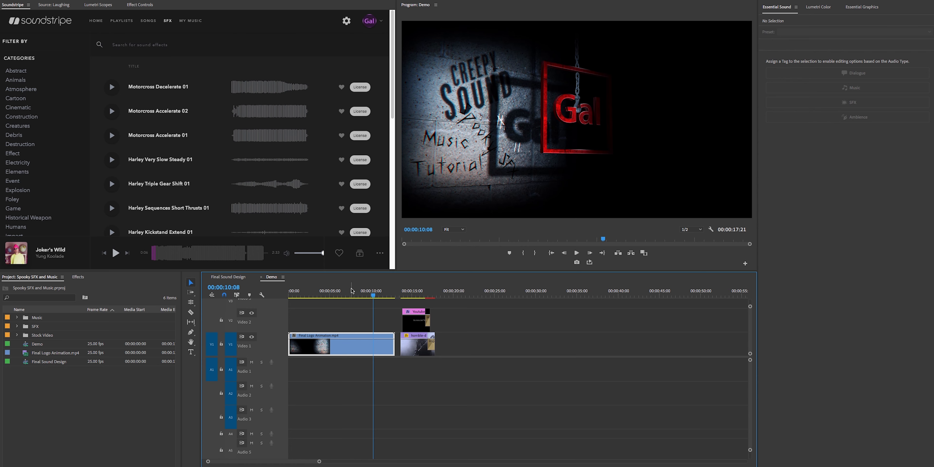
click(399, 296)
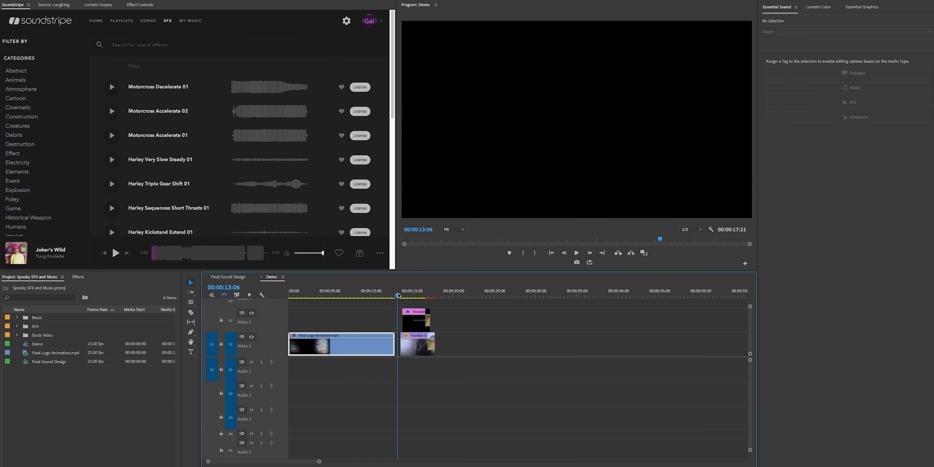
mouse_move(402, 298)
mouse_down()
mouse_move(415, 303)
mouse_move(403, 301)
mouse_up()
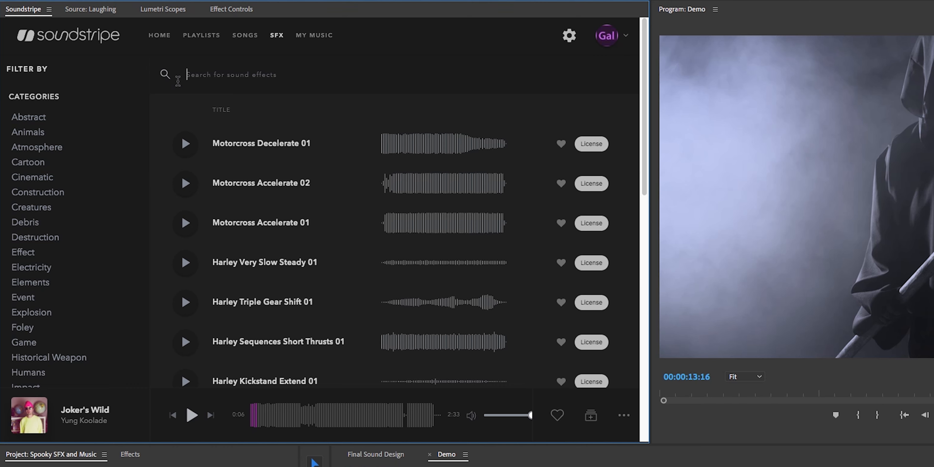
Step: Search the Soundstripe sound effects for "heavy plate" and preview Heavy Plate 01
click(213, 68)
text(heavy plate)
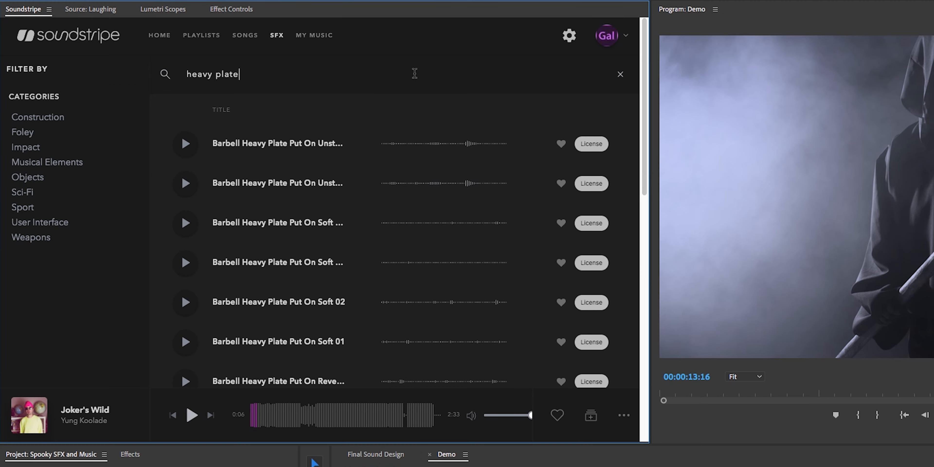
scroll(644, 182, down, 3)
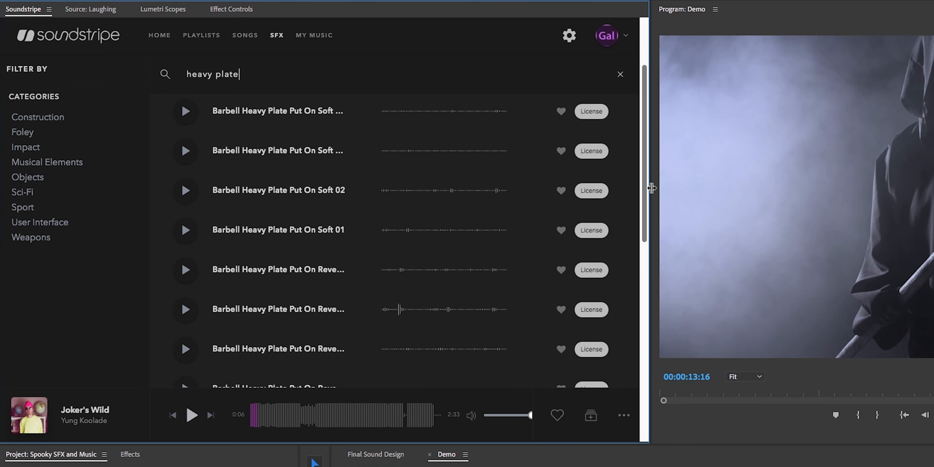
drag(650, 248, 649, 413)
click(186, 148)
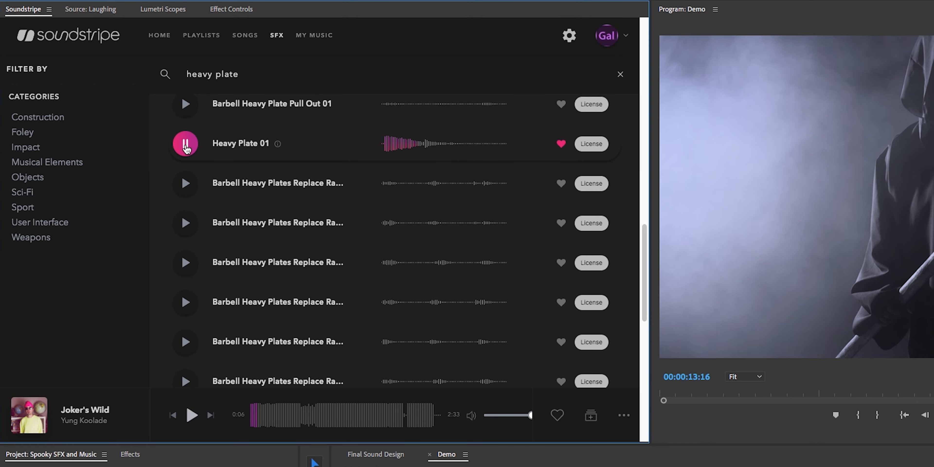
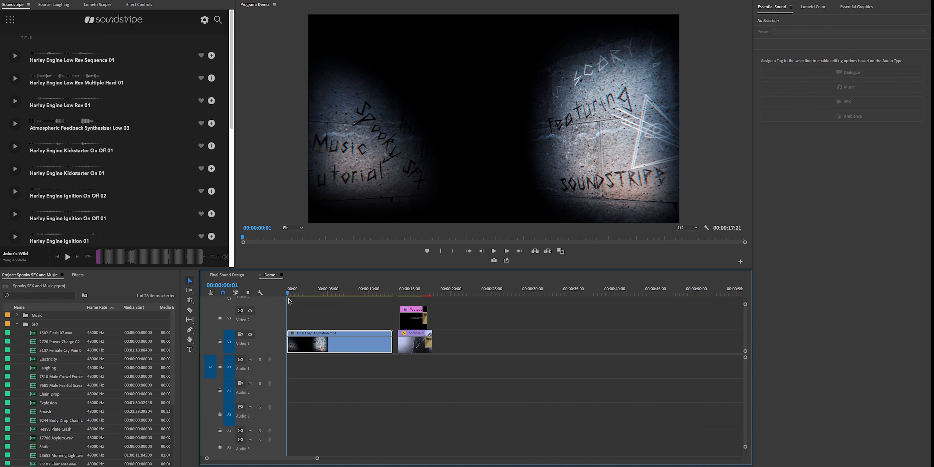
Step: Set the Smash sound's out point after its first hit, place that range at the start of Audio 1, and play the sequence
double_click(40, 412)
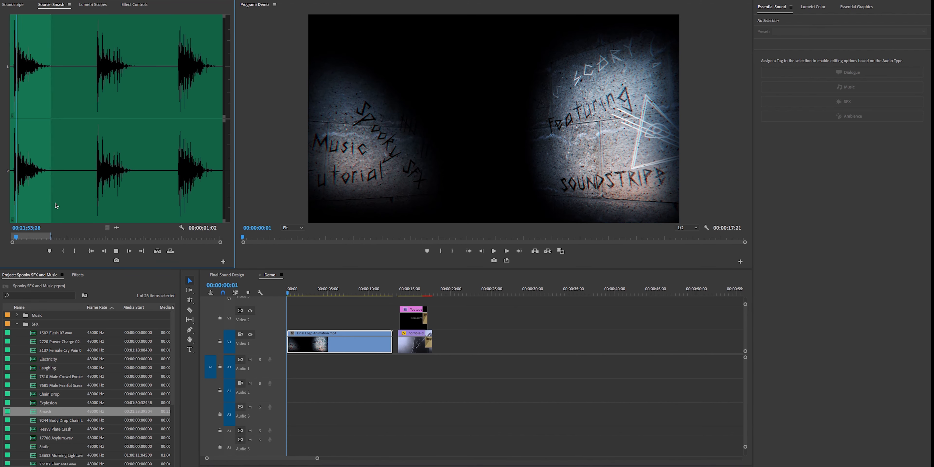
click(47, 188)
mouse_move(46, 188)
mouse_down()
mouse_move(24, 185)
mouse_move(55, 188)
mouse_up()
key(o)
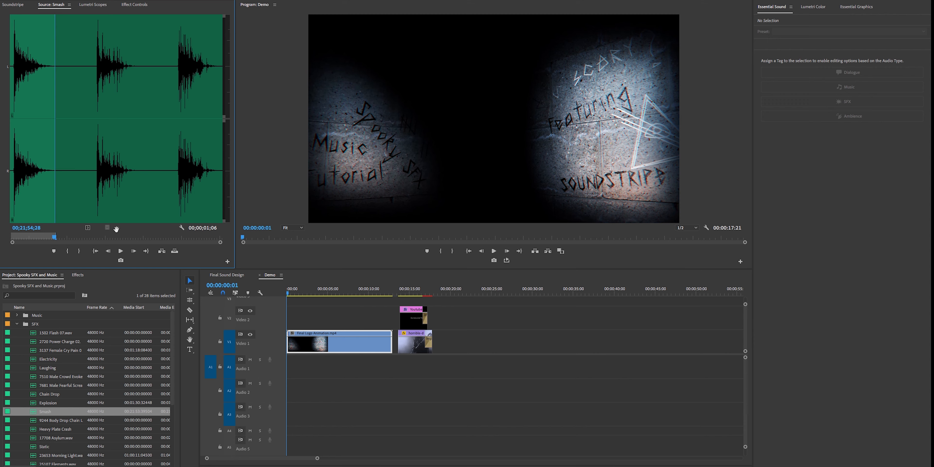
drag(117, 228, 287, 368)
key(space)
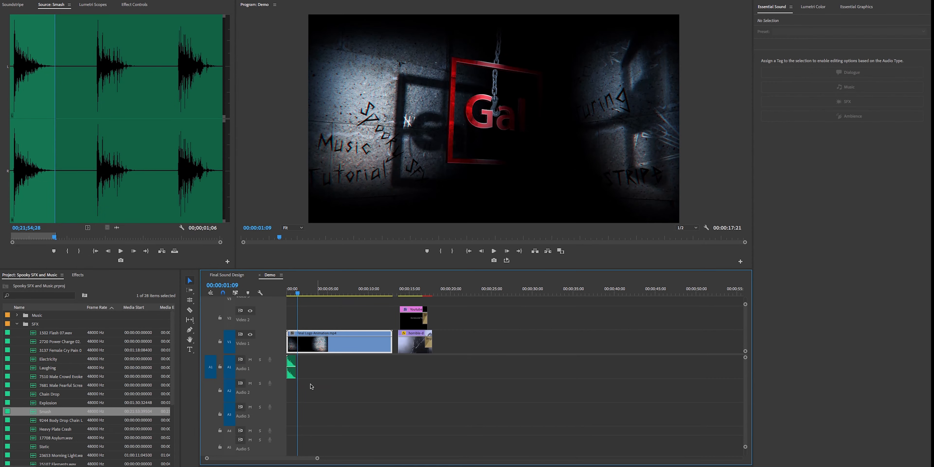
Step: Audition the Heavy Plate Crash sound and place it on Audio 1 directly after the Smash clip
scroll(49, 427, down, 5)
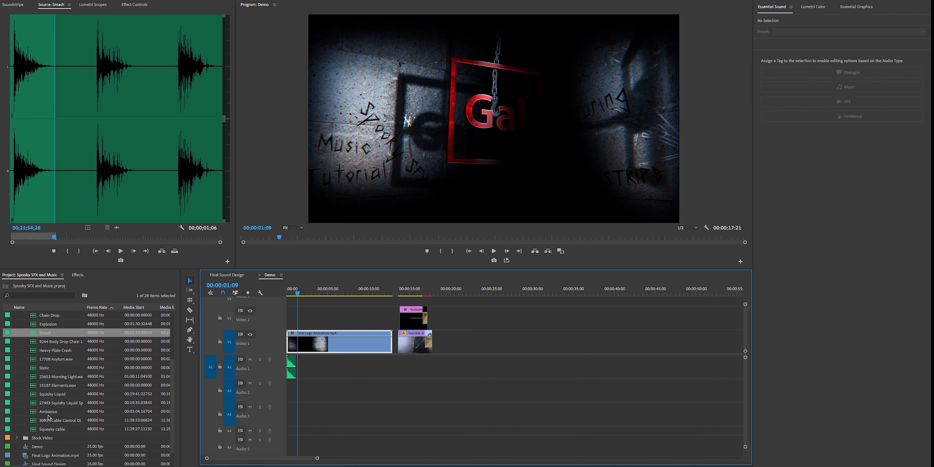
click(52, 351)
double_click(32, 352)
key(space)
key(space)
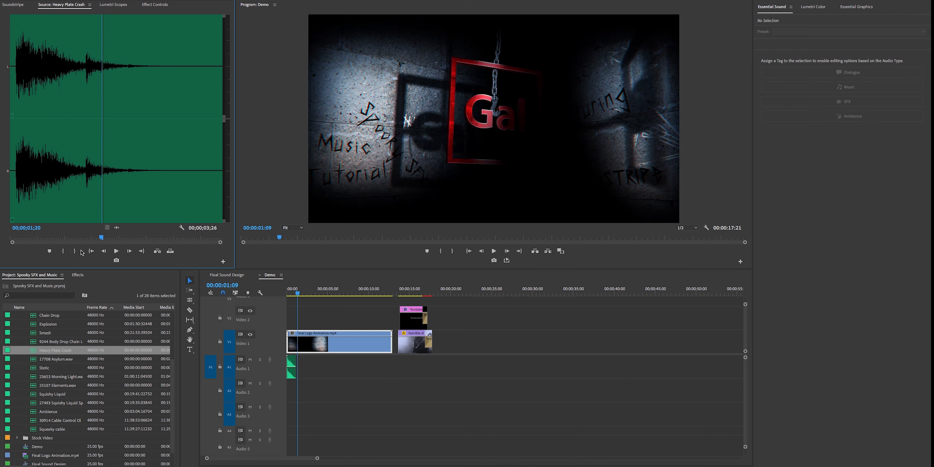
drag(118, 229, 300, 371)
Step: Move the Heavy Plate Crash clip to Audio 2, starting at about one second so it overlaps the end of Smash, and play it
drag(317, 459, 261, 459)
drag(358, 293, 347, 297)
click(352, 296)
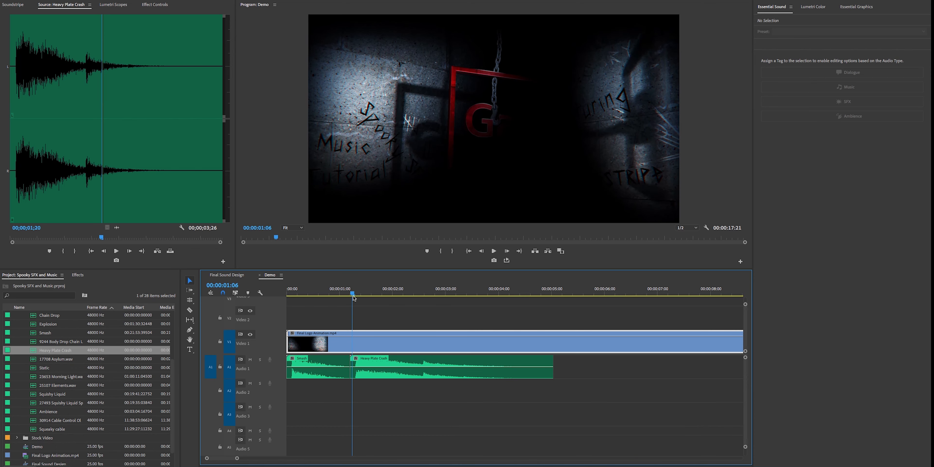
drag(352, 361, 402, 385)
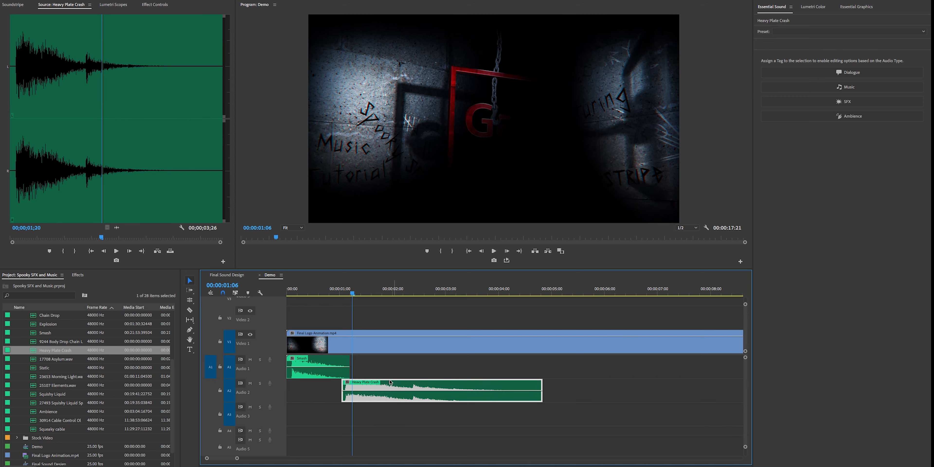
click(305, 292)
key(space)
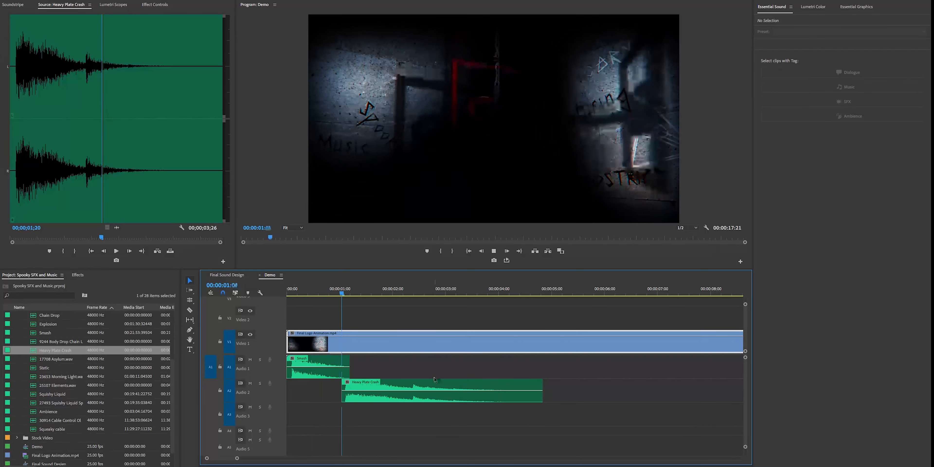
key(space)
Step: Shift the Heavy Plate Crash clip slightly earlier on Audio 2 and play the logo drop to check the timing
click(359, 385)
drag(360, 386, 353, 385)
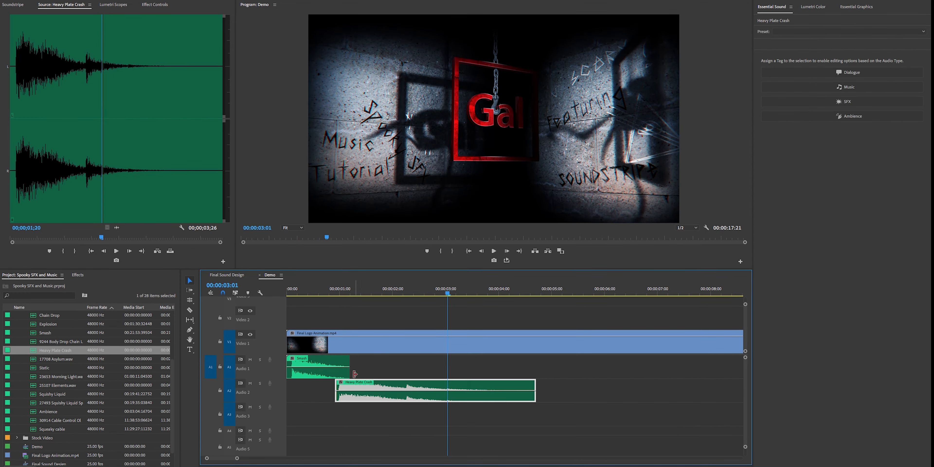
click(332, 292)
key(space)
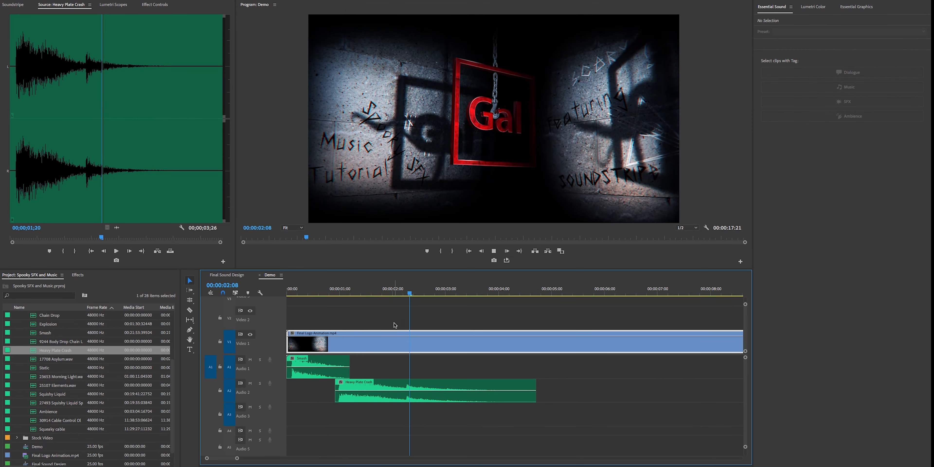
key(space)
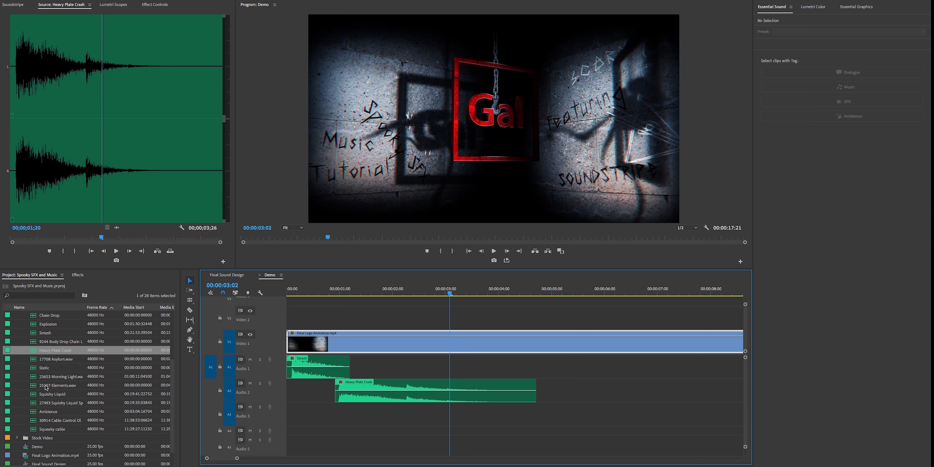
Step: Audition the marked Chain Drop sound, place it at the start of Audio 3, and play the sequence from the beginning
double_click(45, 316)
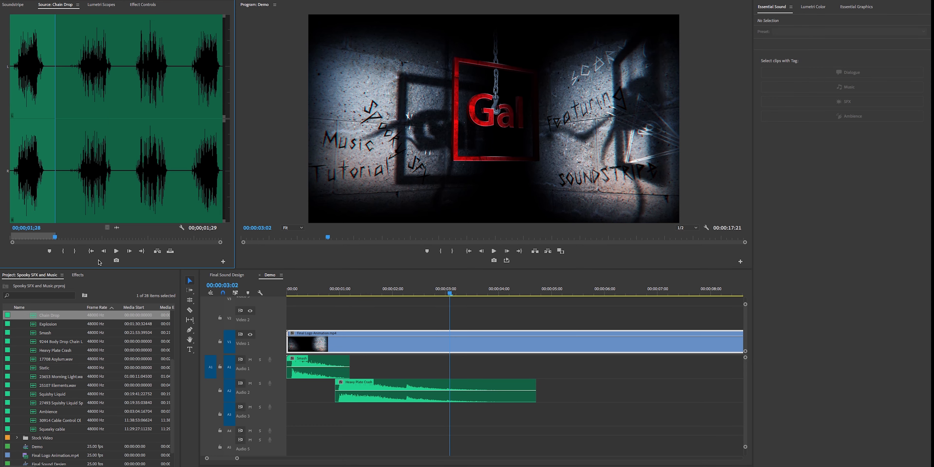
key(space)
key(space)
drag(116, 227, 324, 412)
click(331, 412)
key(Home)
key(space)
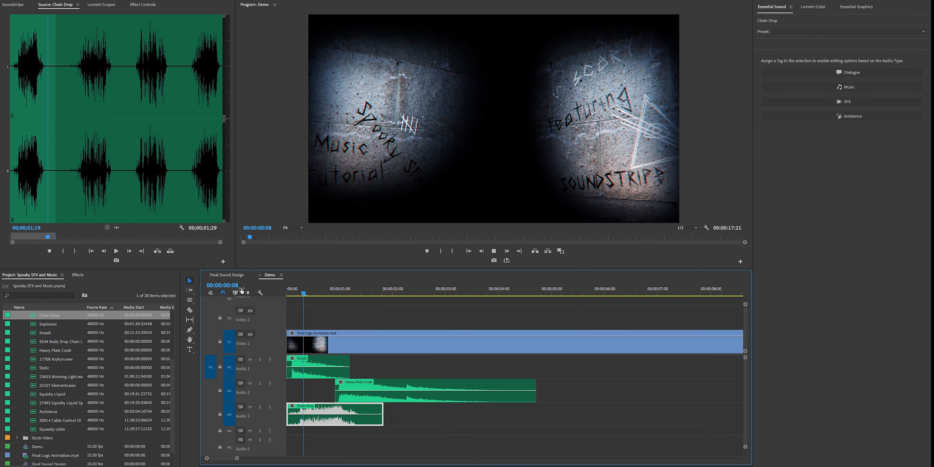
click(362, 314)
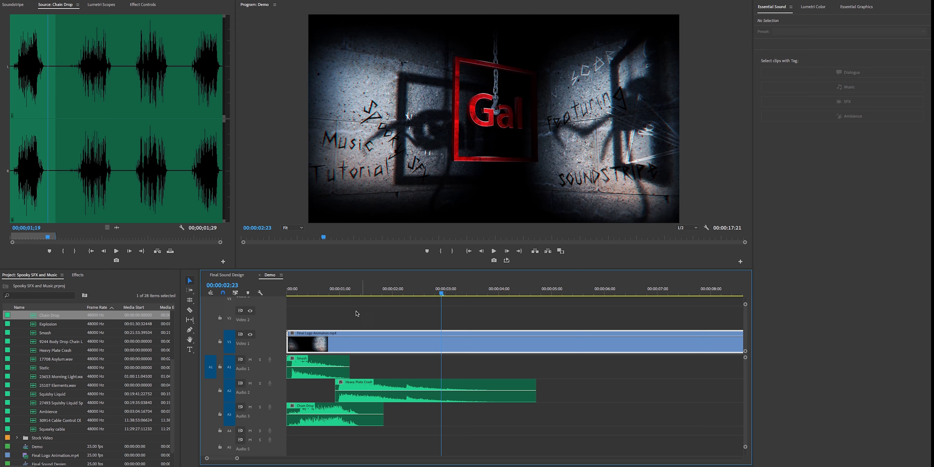
Step: Audition the Squeeky cable sound, place it at the start of Audio 4, and play the sequence from the beginning
click(44, 430)
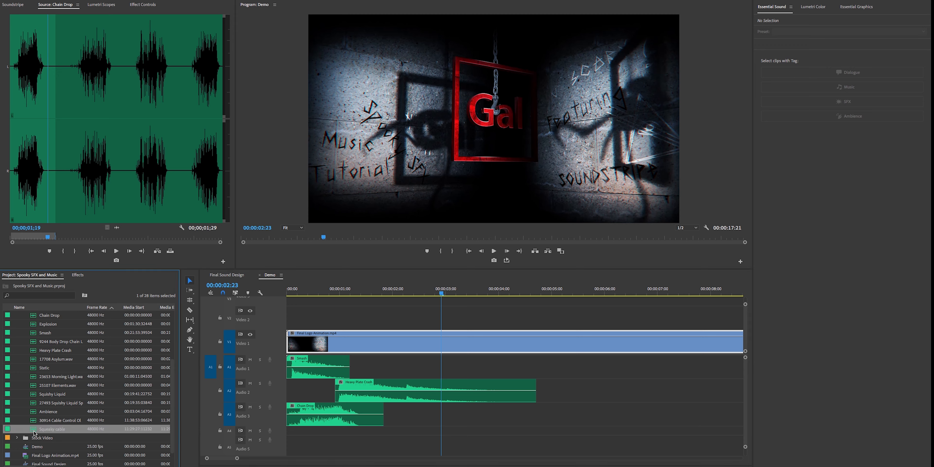
double_click(35, 432)
key(space)
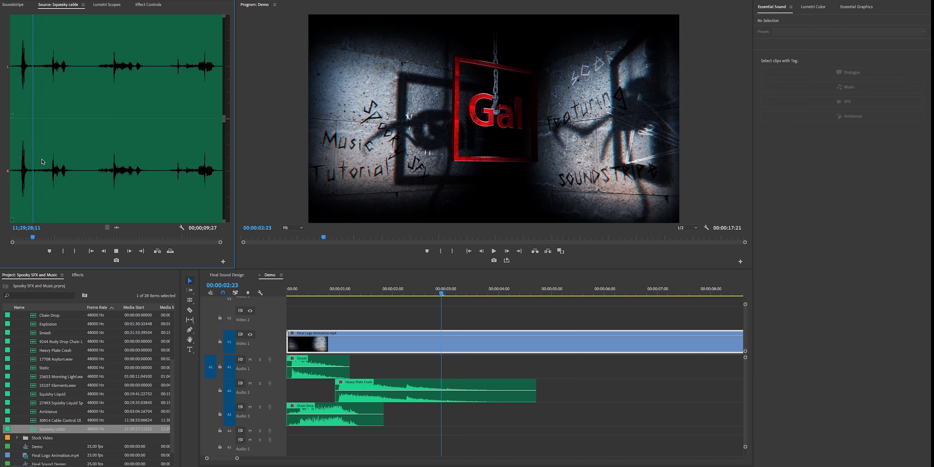
key(space)
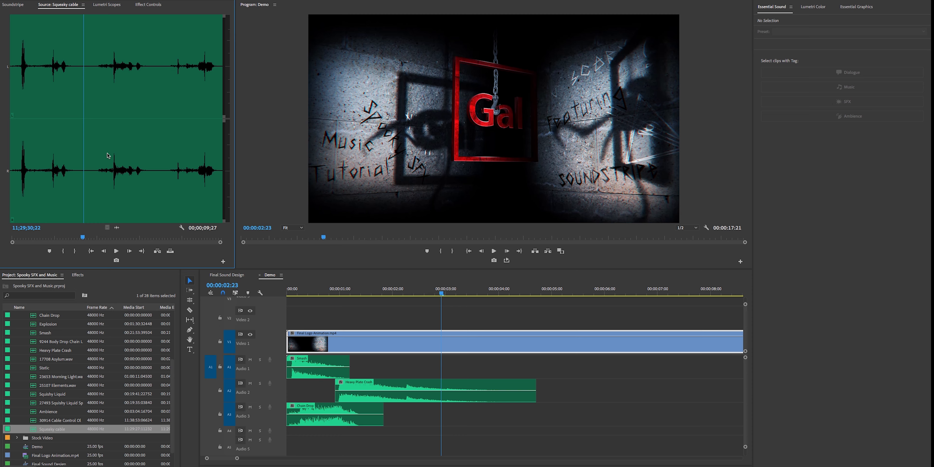
drag(116, 228, 285, 433)
key(Home)
key(space)
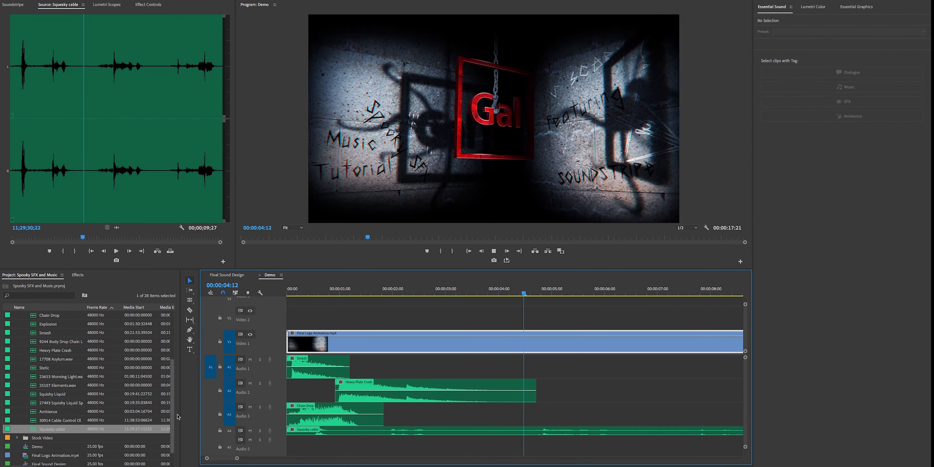
Step: Load the Squishy Liquid sound as the source clip and audition it from the beginning
drag(236, 458, 259, 458)
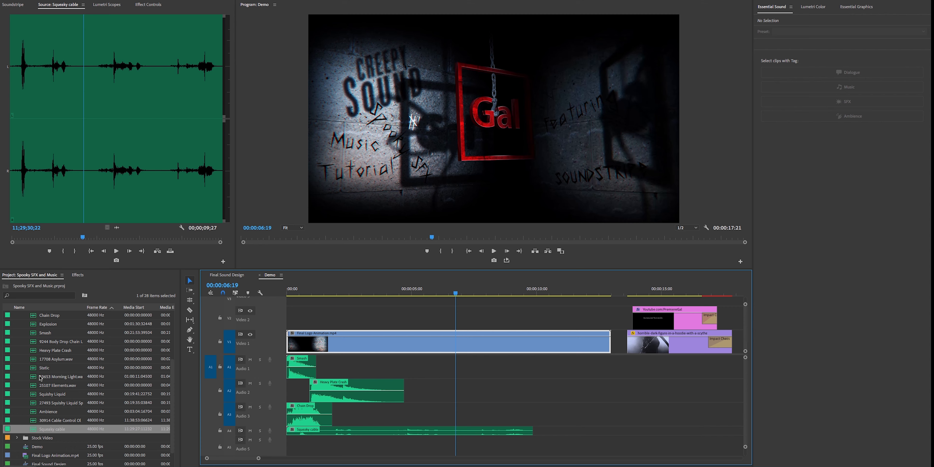
double_click(41, 396)
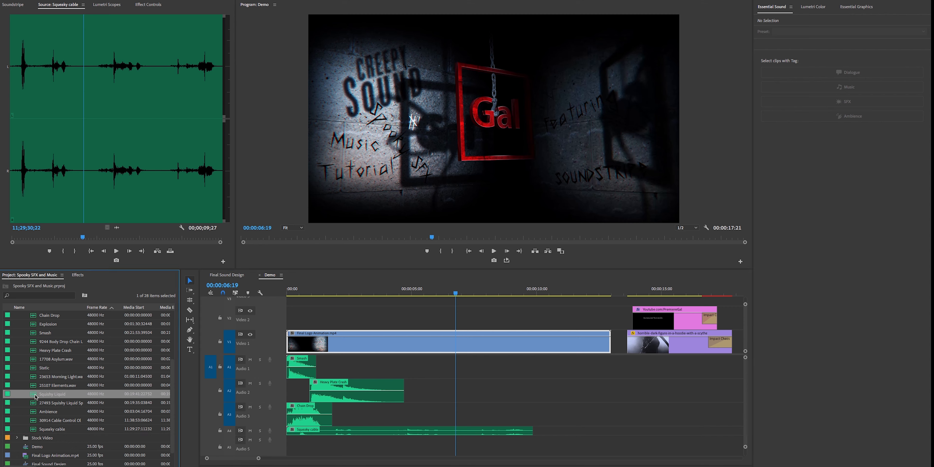
drag(32, 186, 11, 188)
key(space)
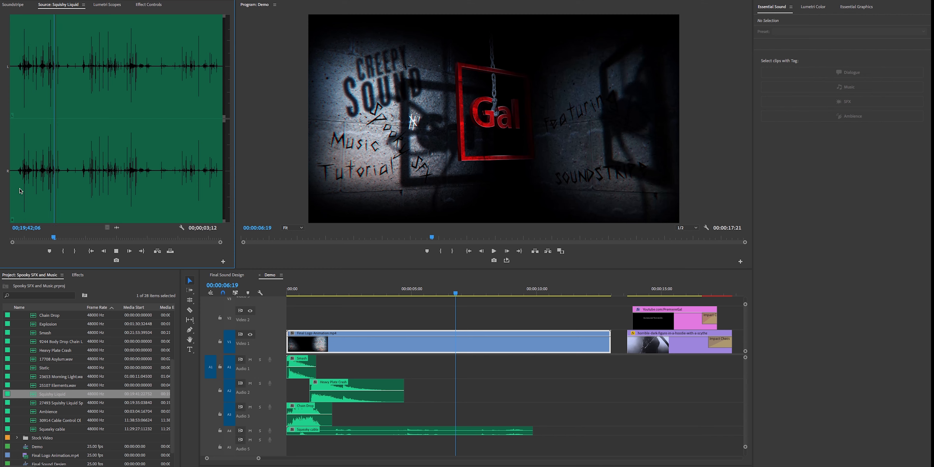
key(space)
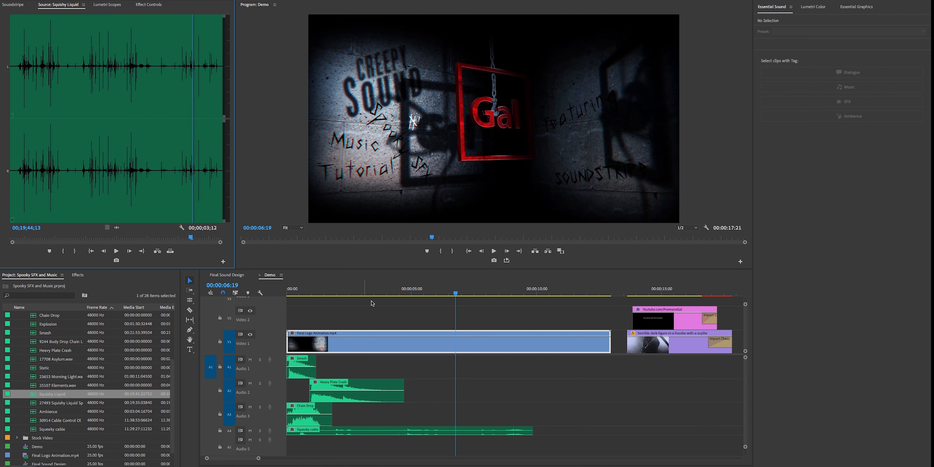
Step: Place the Squishy Liquid sound on Audio 1 at about 00:00:01:06, directly after Smash, and play it against the animation
click(344, 293)
drag(357, 290, 318, 303)
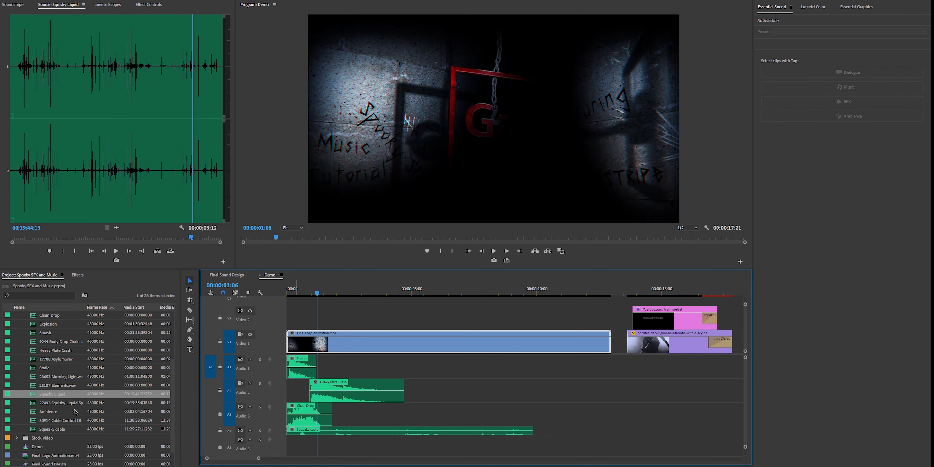
drag(42, 389, 318, 364)
key(space)
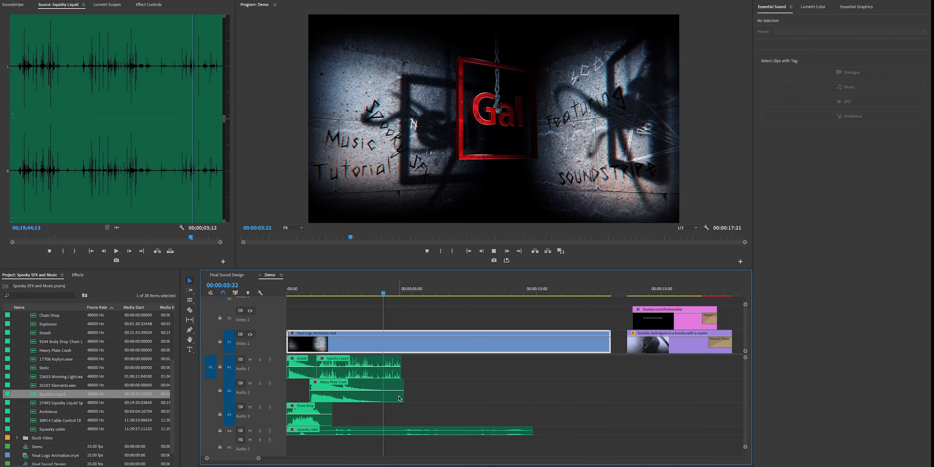
key(space)
Step: Duplicate the Squishy Liquid clip directly after itself on Audio 1 and play the added copy
click(361, 371)
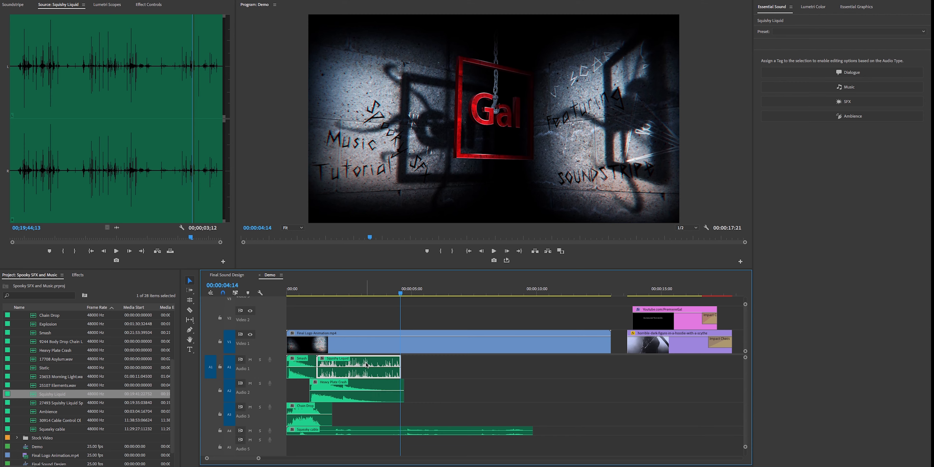
drag(363, 363, 449, 363)
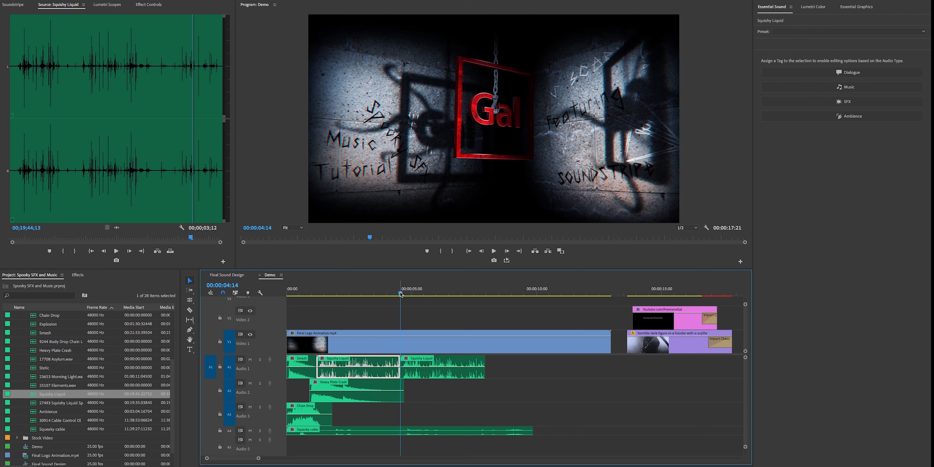
key(space)
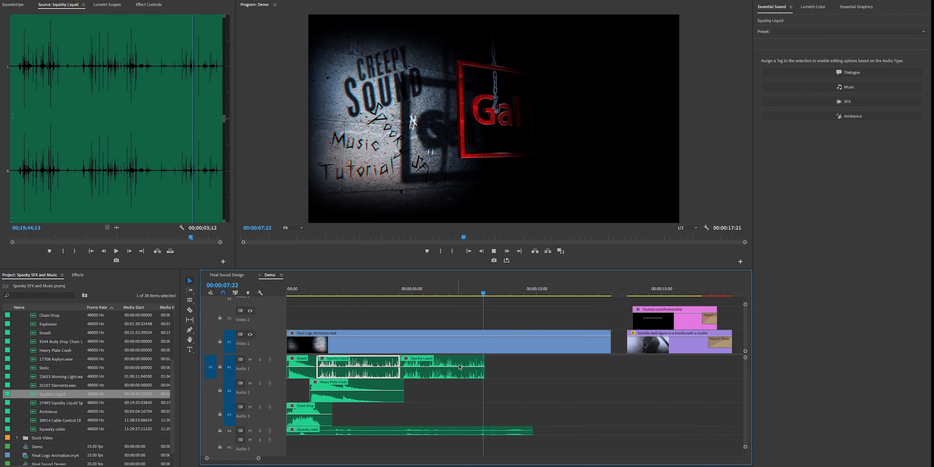
Step: Check the frames around eight seconds and add a third Squishy Liquid copy directly after the second on Audio 1
click(490, 286)
key(Left)
key(Left)
key(Left)
key(Left)
key(Left)
key(Left)
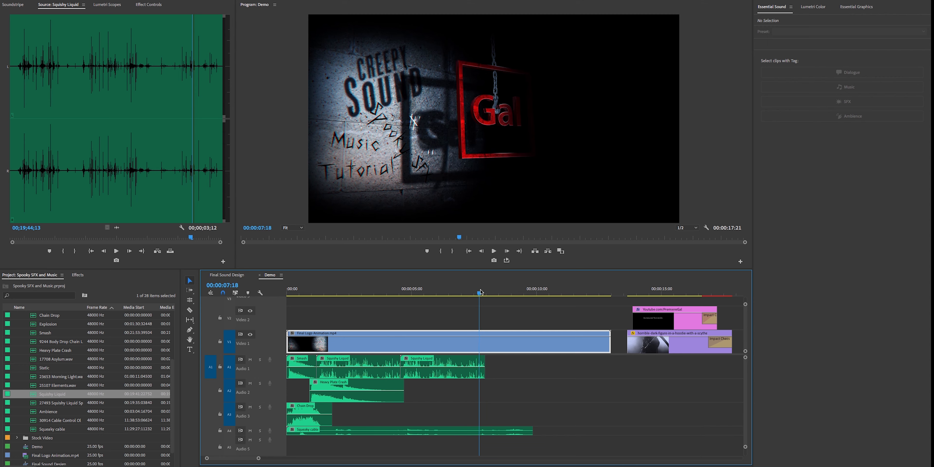
drag(480, 292, 494, 309)
click(425, 366)
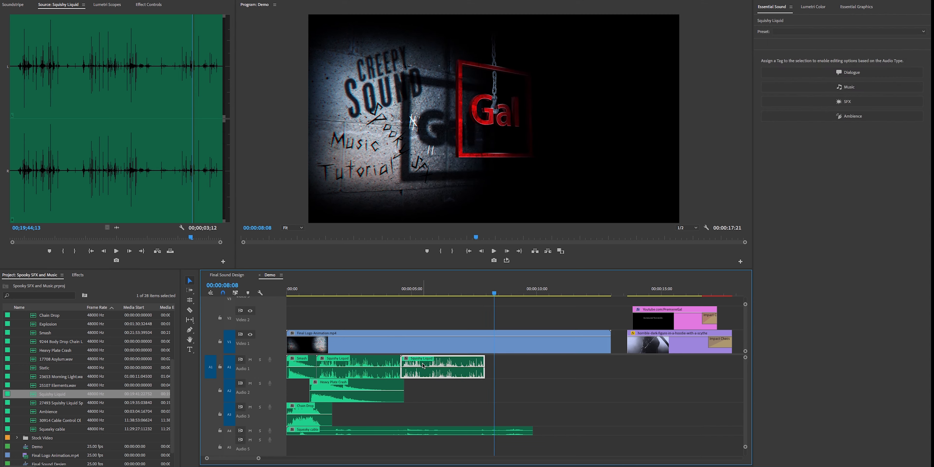
drag(424, 365, 510, 364)
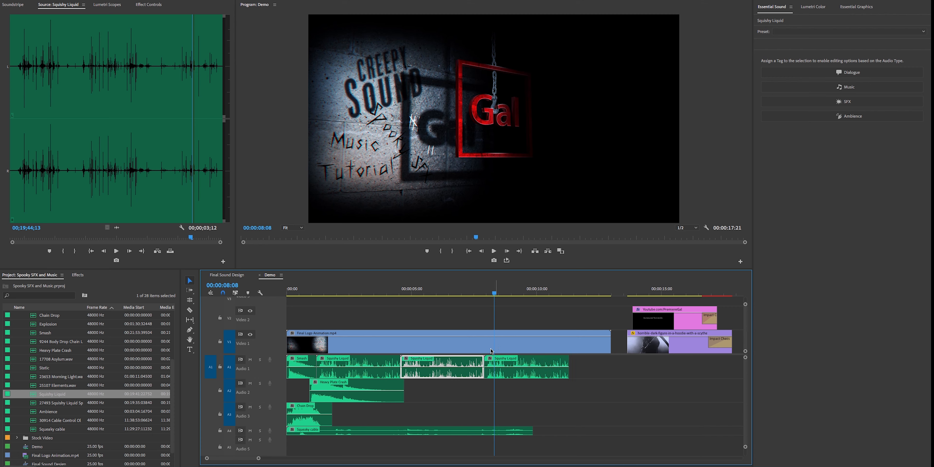
Step: Trim the start of the third Squishy Liquid clip on Audio 1 to about 00:00:08:01
drag(257, 460, 240, 461)
click(473, 293)
drag(474, 293, 484, 297)
drag(472, 361, 483, 361)
Step: Split the third Squishy Liquid clip at 00:00:08:19 and delete the portion after the cut
click(566, 294)
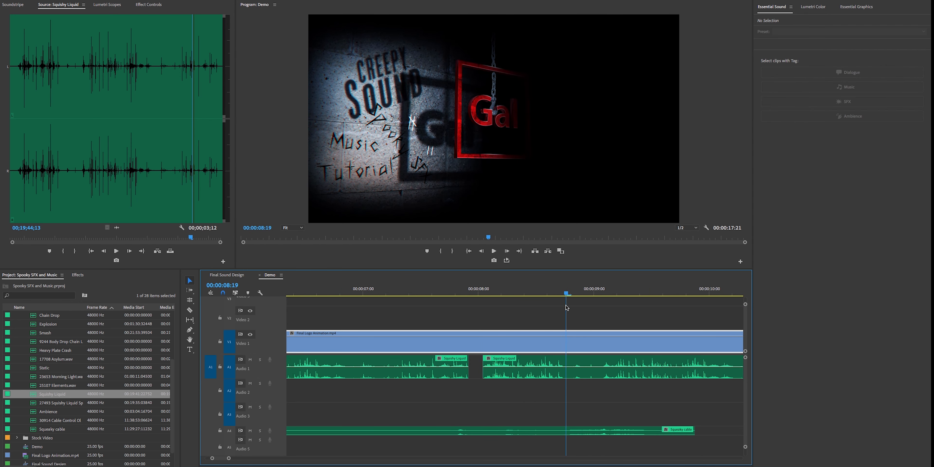
key(c)
click(567, 371)
key(v)
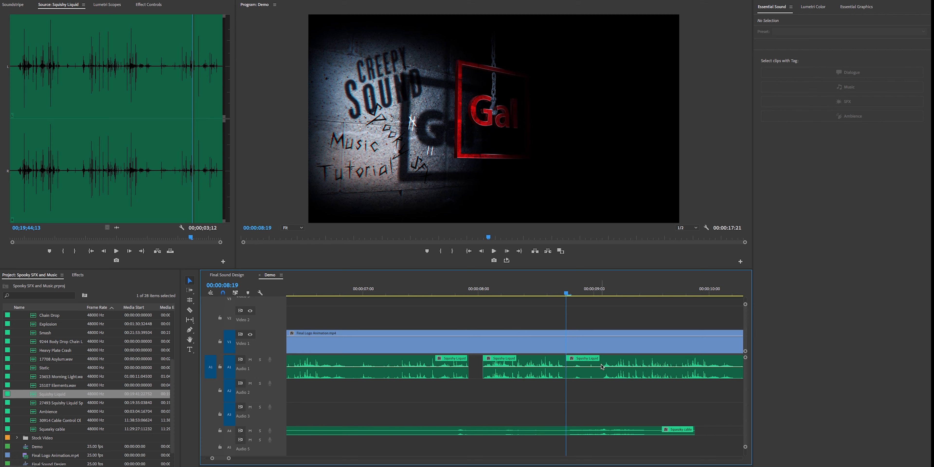
click(613, 364)
key(Delete)
Step: Move the remaining Squishy Liquid piece against the end of the second copy, closing the gap, and play it
drag(528, 368, 506, 365)
click(502, 291)
key(space)
key(space)
Step: Mute Audio 1 through Audio 4 and scrub the animation around 00:00:04:18 to locate the light flicker
drag(229, 459, 299, 459)
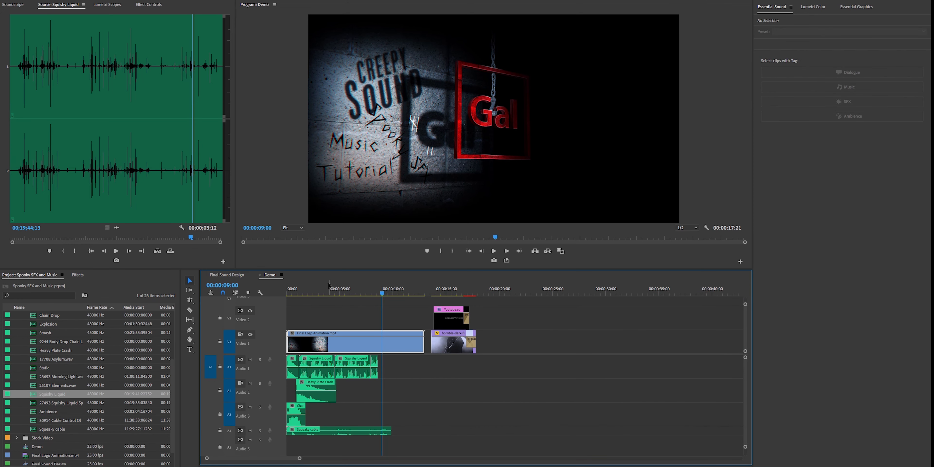
click(340, 290)
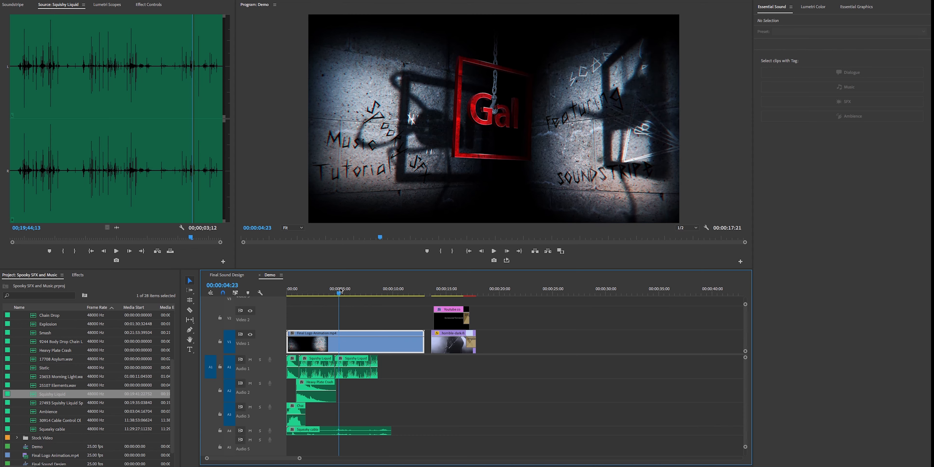
click(251, 359)
click(250, 384)
click(250, 407)
click(251, 432)
drag(317, 299, 338, 316)
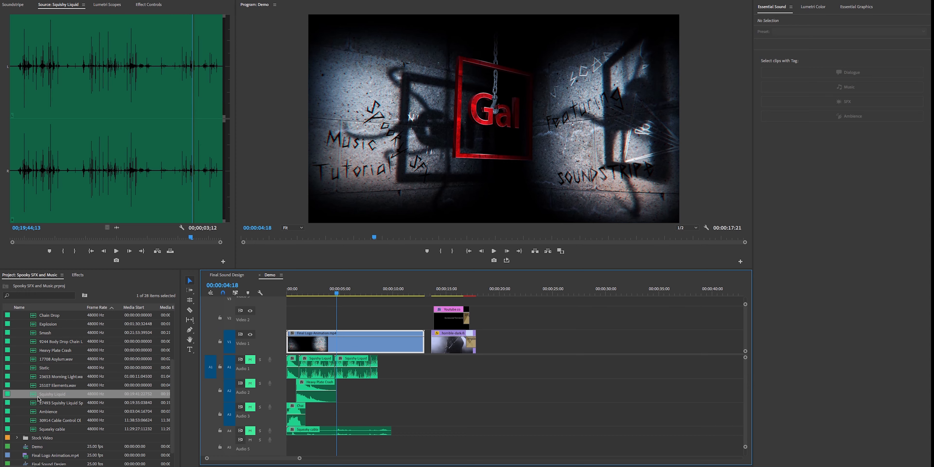
Step: Load and audition the Electricity sound, and set its out point at 00;00;01;22 after the first burst
scroll(39, 399, up, 3)
scroll(38, 388, up, 1)
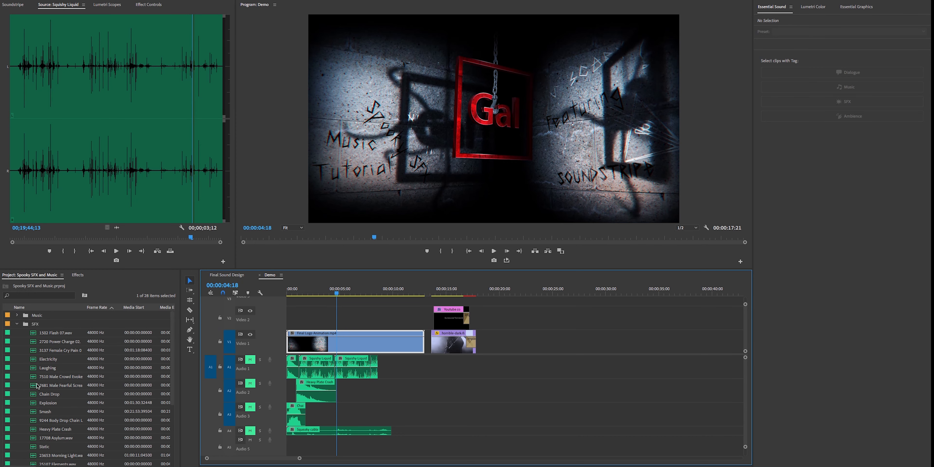
drag(36, 359, 32, 178)
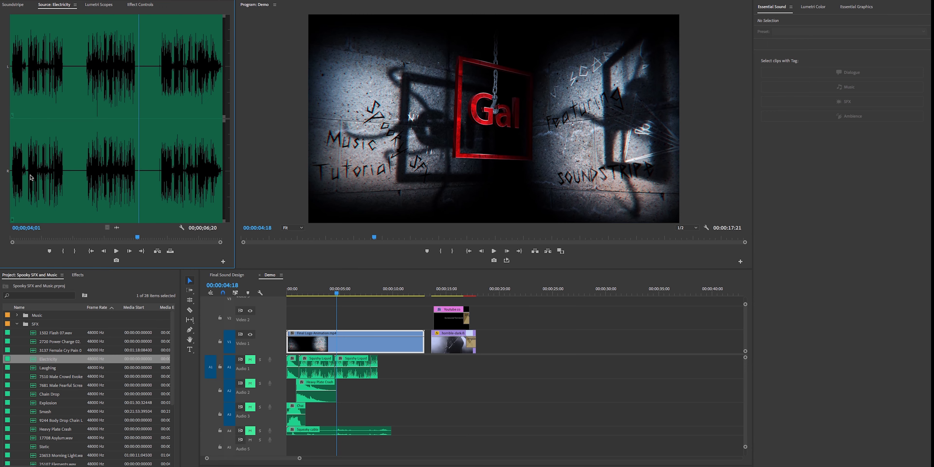
key(space)
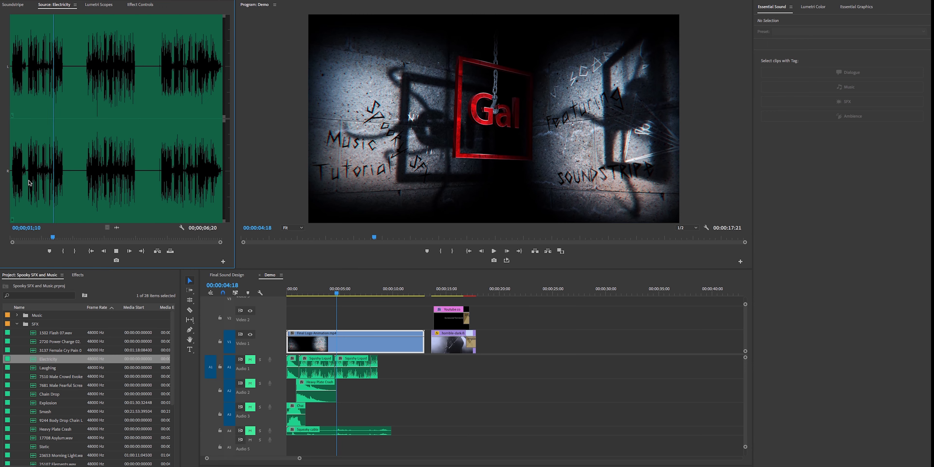
click(65, 180)
key(o)
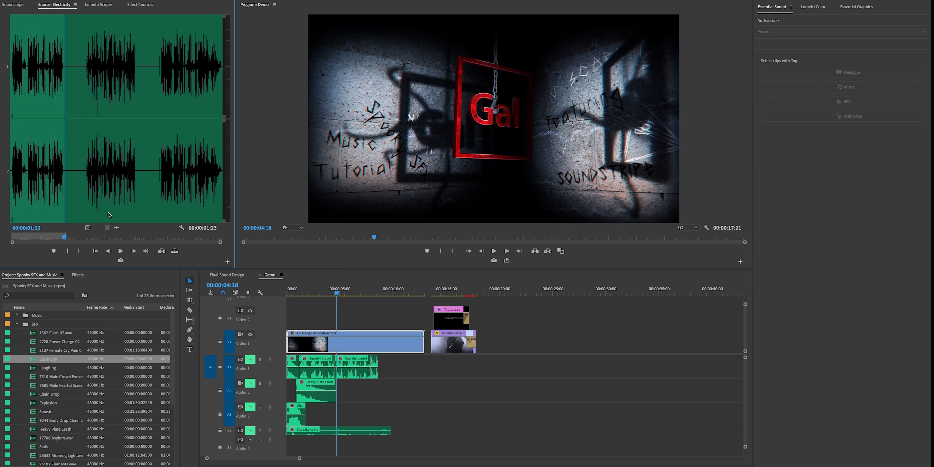
Step: Place the audio of the first Electricity burst on Audio 3, shift it to start at 00:00:04:22, and play the sequence
drag(117, 230, 340, 413)
click(325, 291)
drag(325, 291, 339, 298)
drag(348, 416, 349, 416)
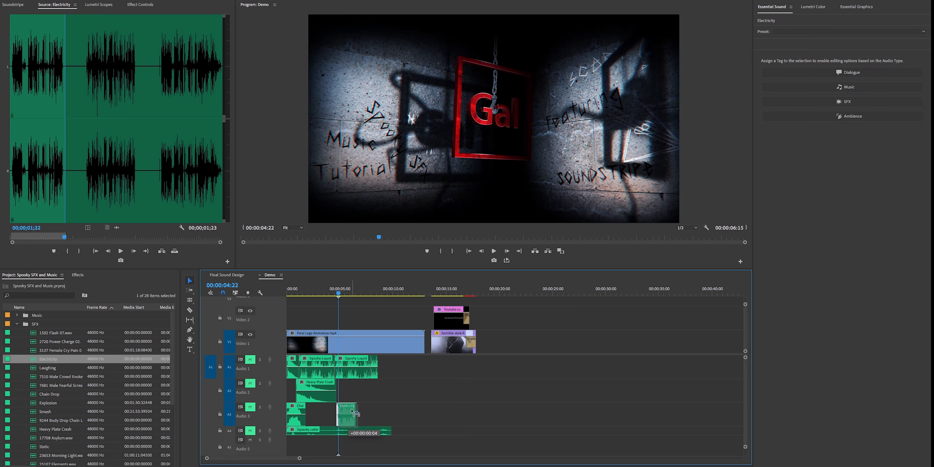
key(space)
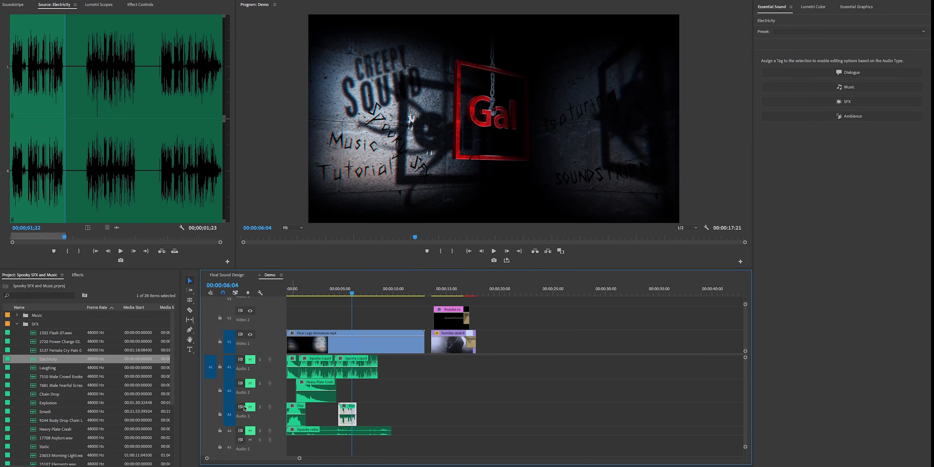
Step: Unmute Audio 3 and replay the light flicker with the Electricity clip
click(250, 407)
click(338, 293)
key(space)
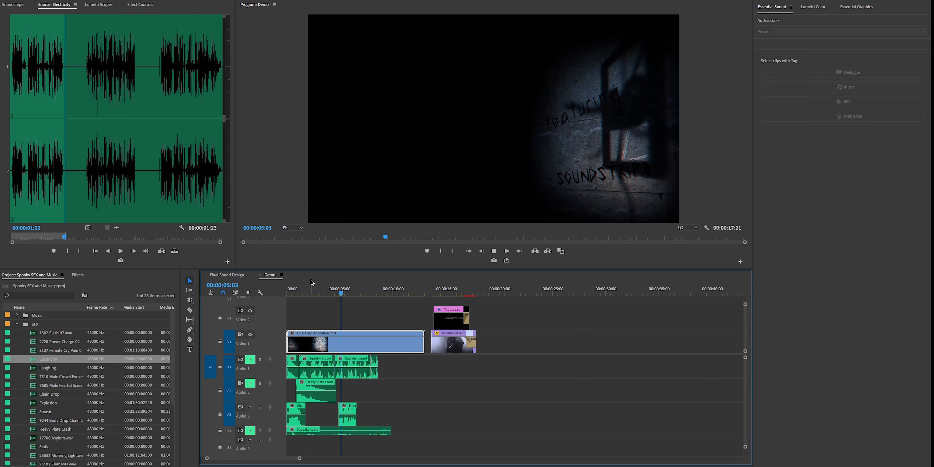
key(space)
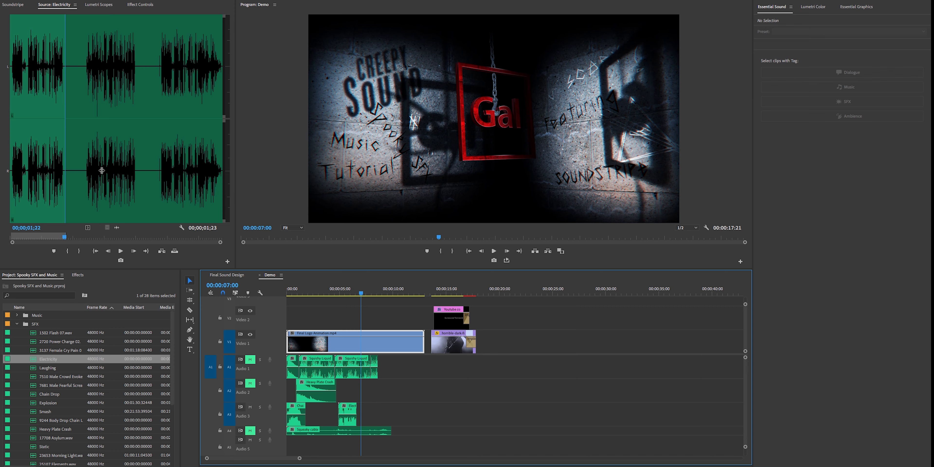
Step: Mark the second burst of the Electricity source with in and out points, ending at 00;00;04;00
click(84, 175)
key(i)
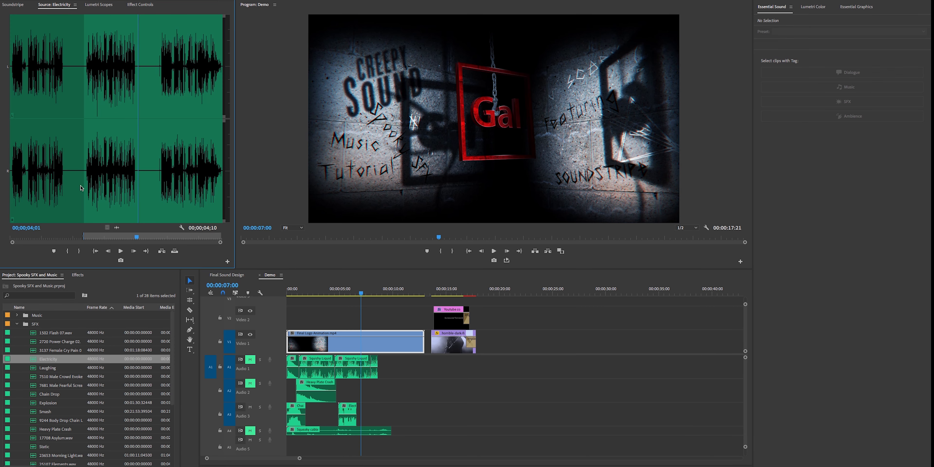
drag(138, 123, 86, 125)
click(141, 139)
drag(136, 140, 137, 141)
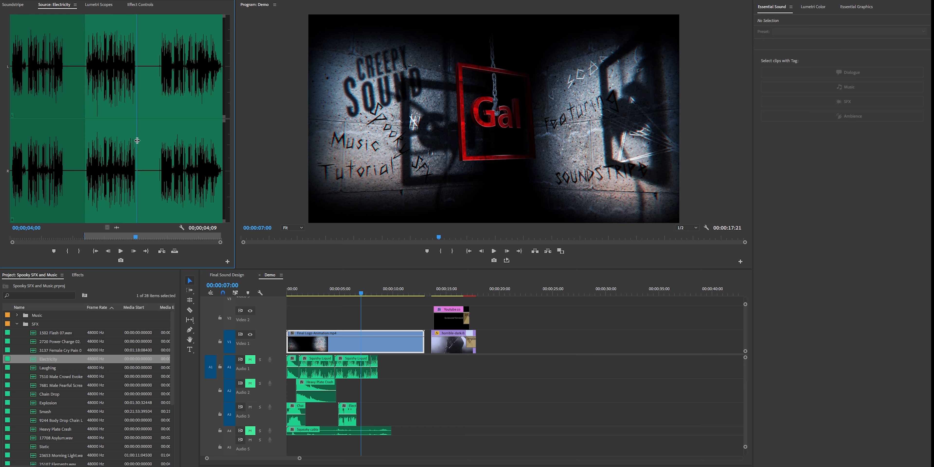
key(o)
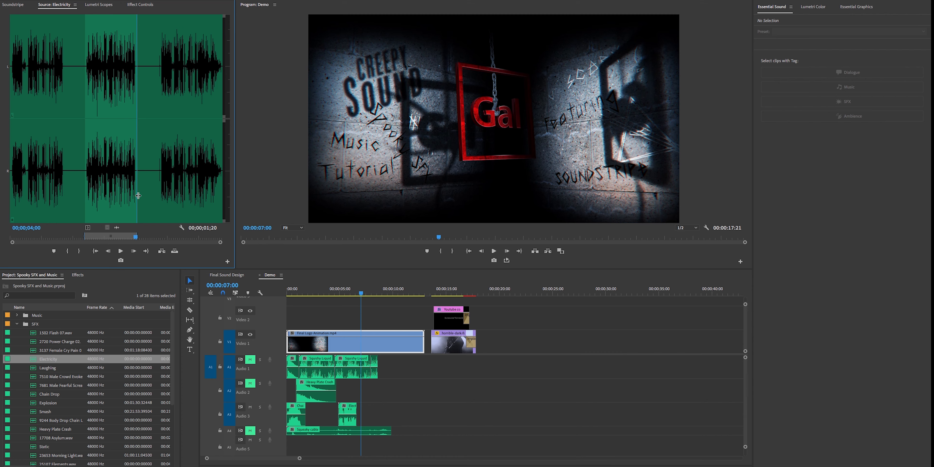
Step: Place the audio of the second Electricity burst directly after the first on Audio 3 and play it
drag(116, 230, 366, 346)
key(space)
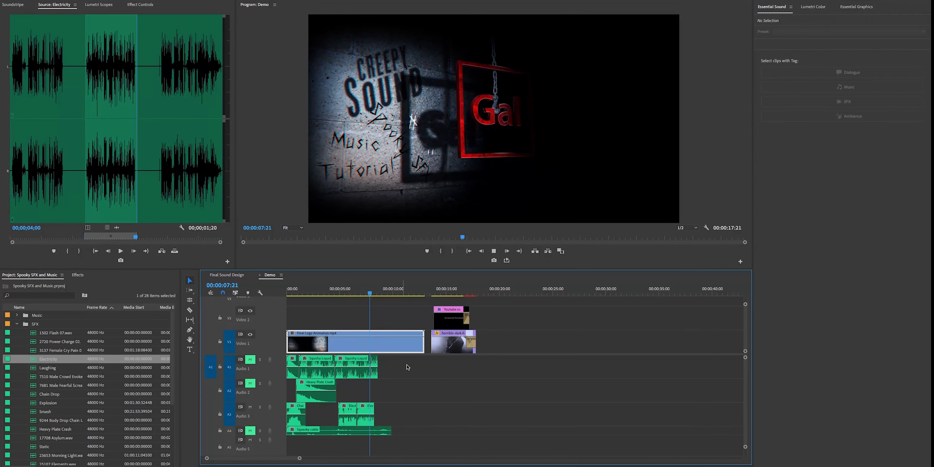
key(space)
Step: Trim the end of the second Electricity clip on Audio 3 to 00:00:07:11 and return the playhead to 00:00:04:18
click(367, 294)
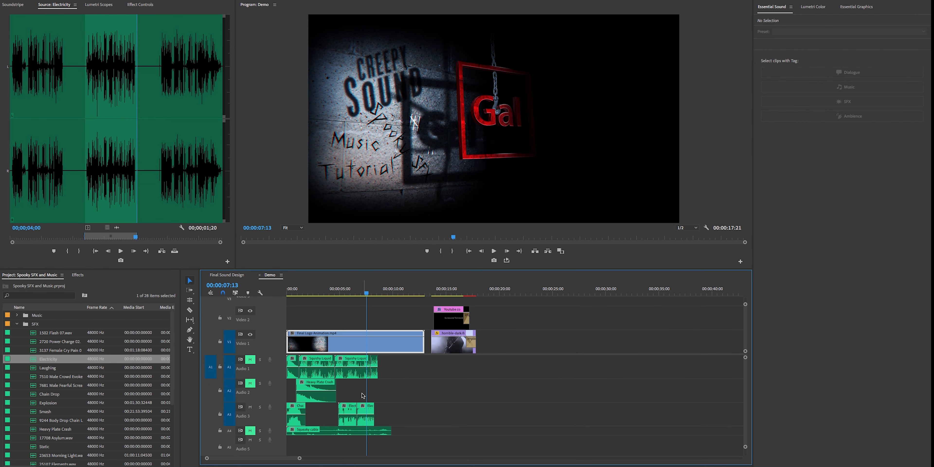
click(358, 293)
key(space)
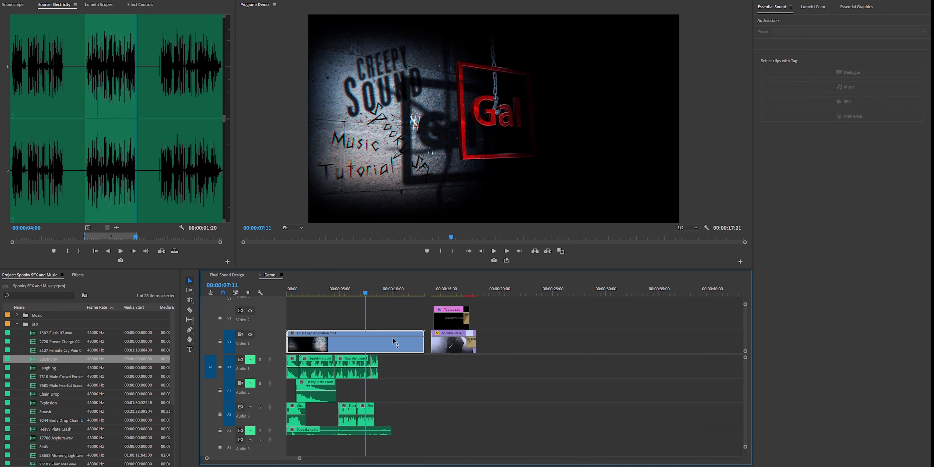
key(space)
drag(374, 407, 371, 405)
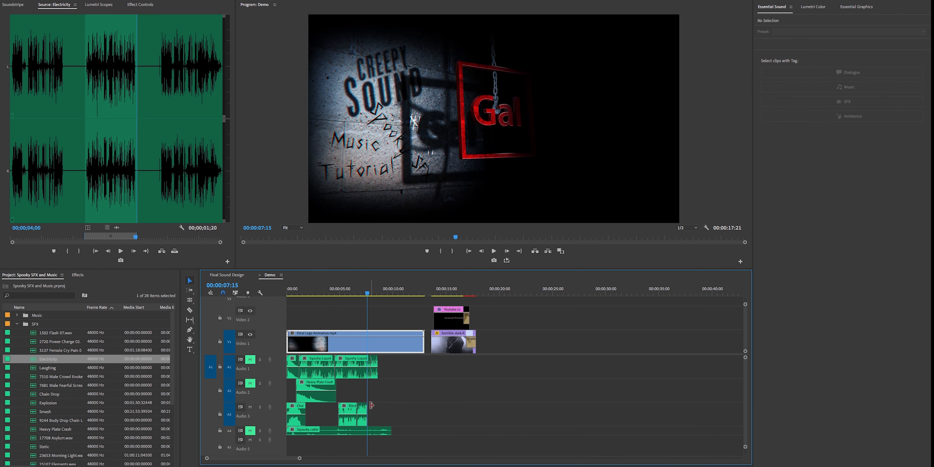
key(equal)
key(equal)
key(equal)
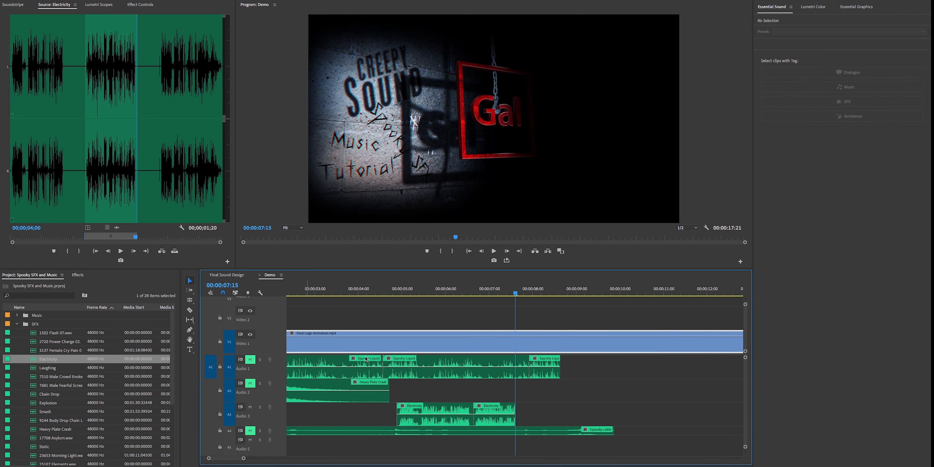
drag(493, 292, 508, 292)
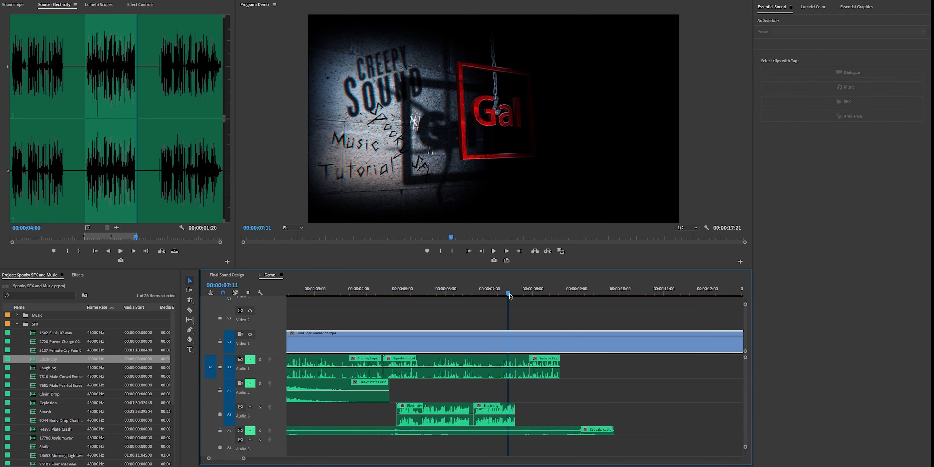
drag(519, 411, 508, 411)
click(391, 292)
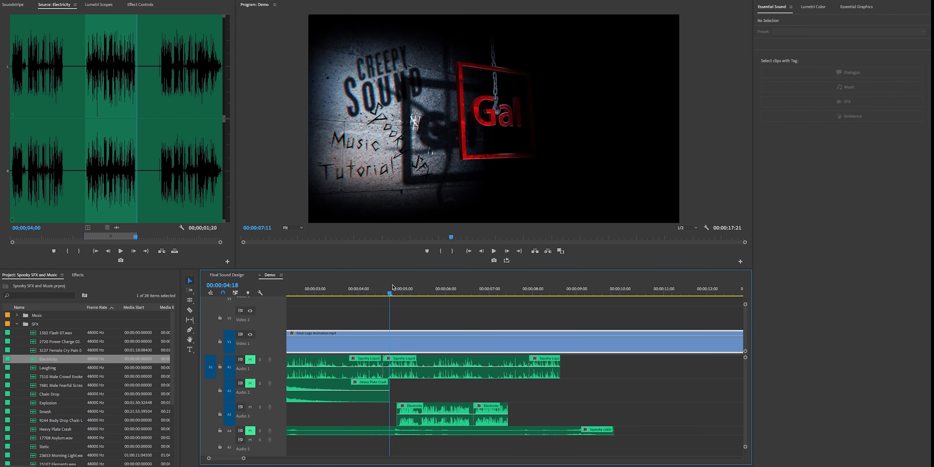
Step: Play the light flicker from 00:00:04:18 to check both Electricity bursts on Audio 3
key(space)
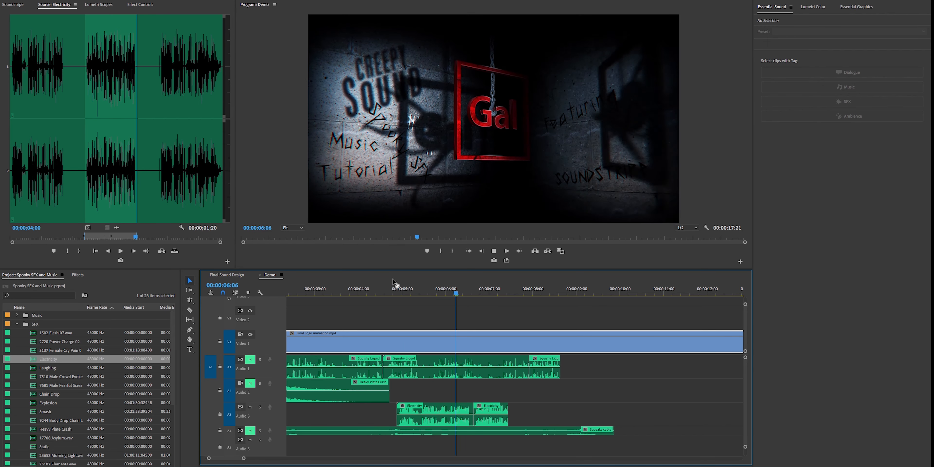
key(space)
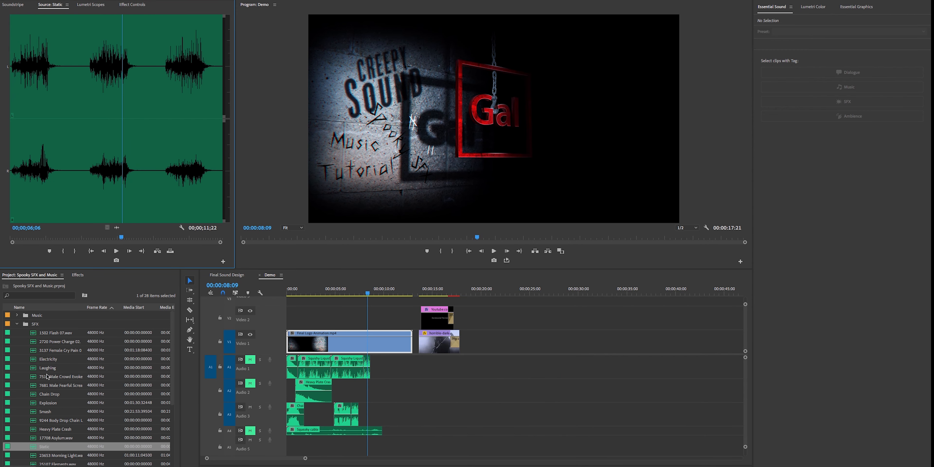
Step: Open the Laughing sound effect in the Source Monitor and audition it from its beginning
click(41, 369)
double_click(36, 369)
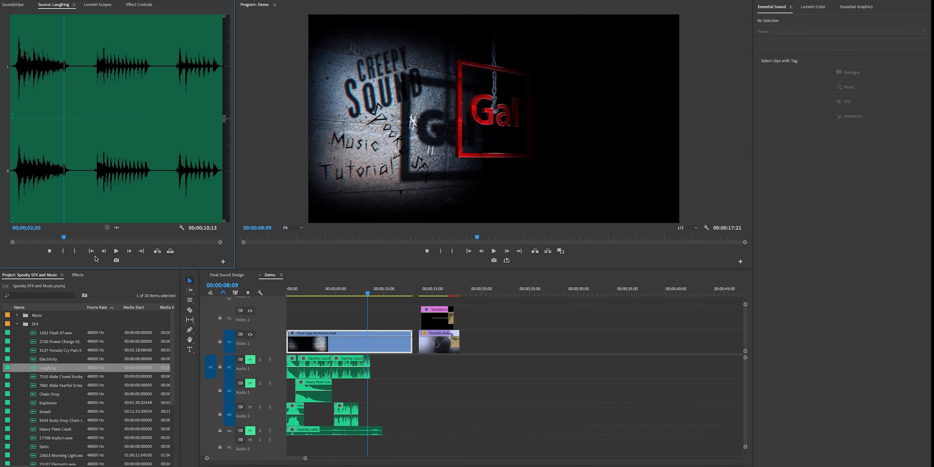
click(11, 150)
key(space)
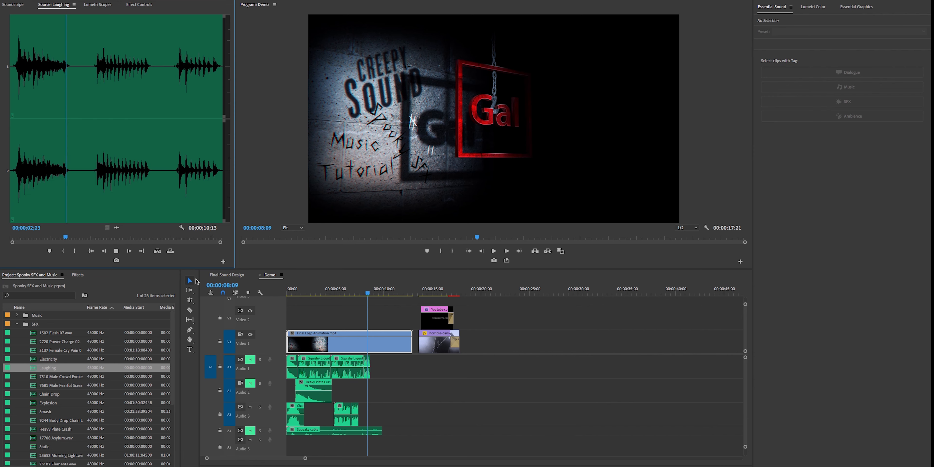
key(space)
Step: Unmute Audio 1, Audio 2 and Audio 4
click(250, 359)
click(250, 383)
click(253, 432)
Step: Place the full Laughing audio on Audio 5, starting about 3 seconds into the sequence
drag(118, 222, 311, 442)
drag(398, 442, 410, 443)
click(409, 294)
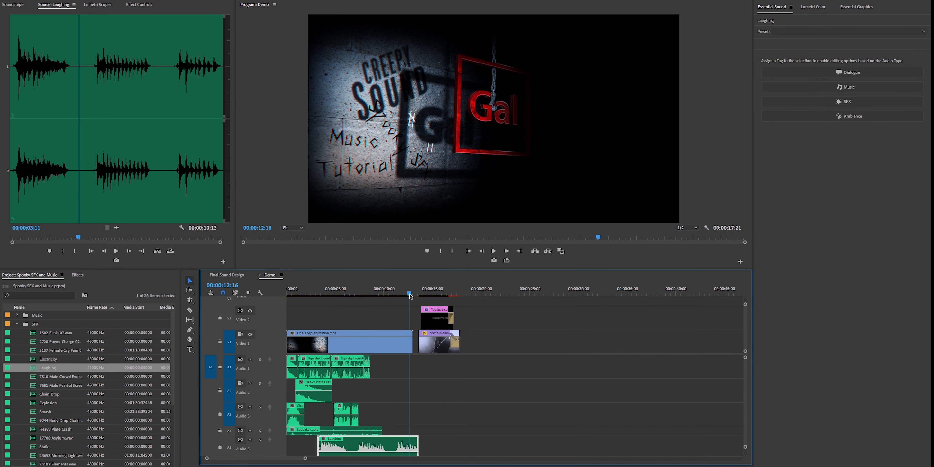
Step: Play the sequence from the beginning to hear the Laughing clip with the other layered sounds
drag(325, 294, 263, 294)
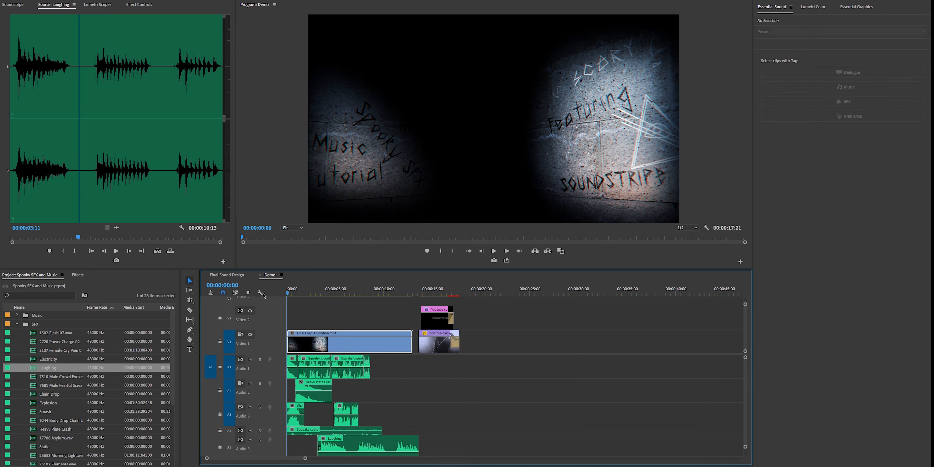
key(space)
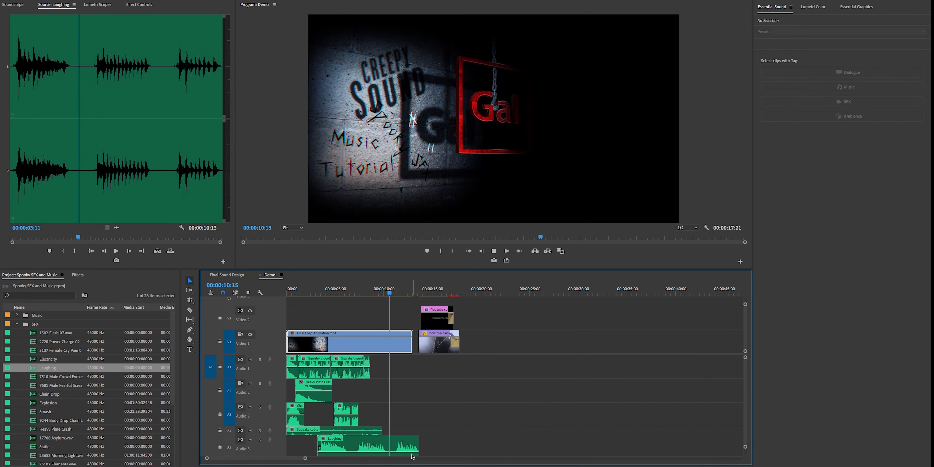
key(space)
Step: Enlarge the timeline area and continue Squeaky cable on Audio 4 with a copy placed directly after it, ending at 00:00:12:24
drag(371, 269, 372, 221)
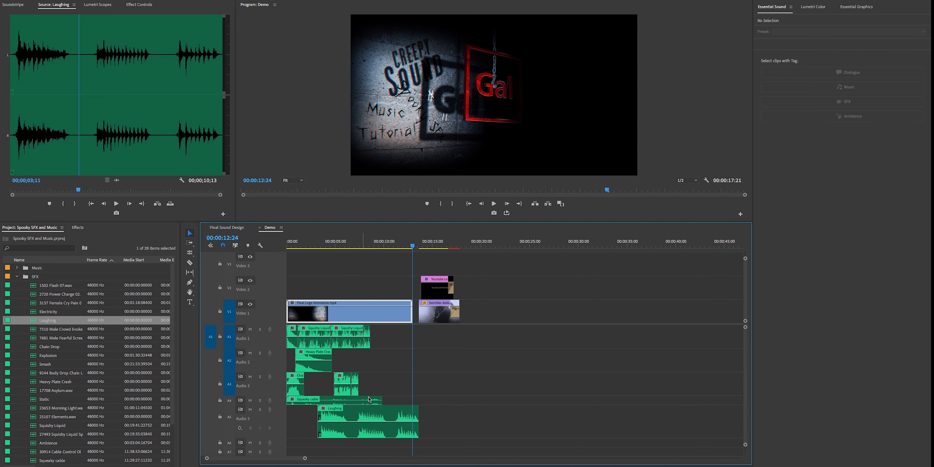
click(368, 402)
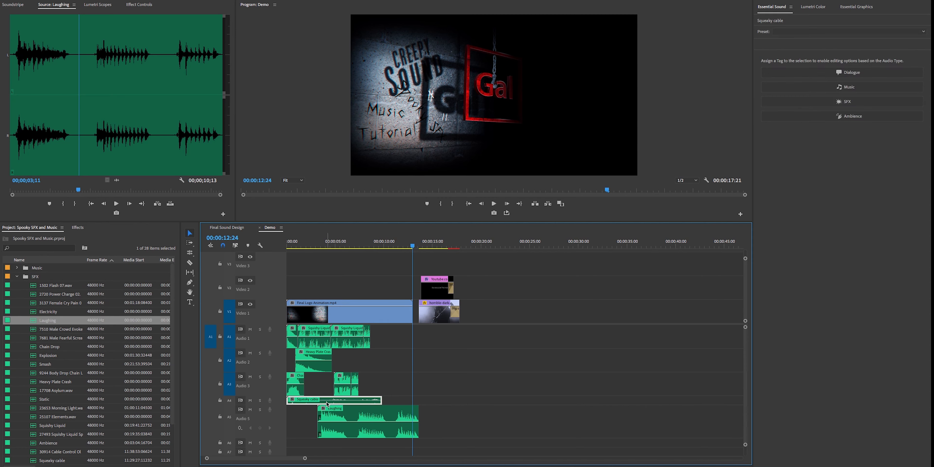
drag(324, 403, 412, 399)
Step: Find the Ambience sound among the SFX files, open it in the Source Monitor and audition it
scroll(96, 434, down, 5)
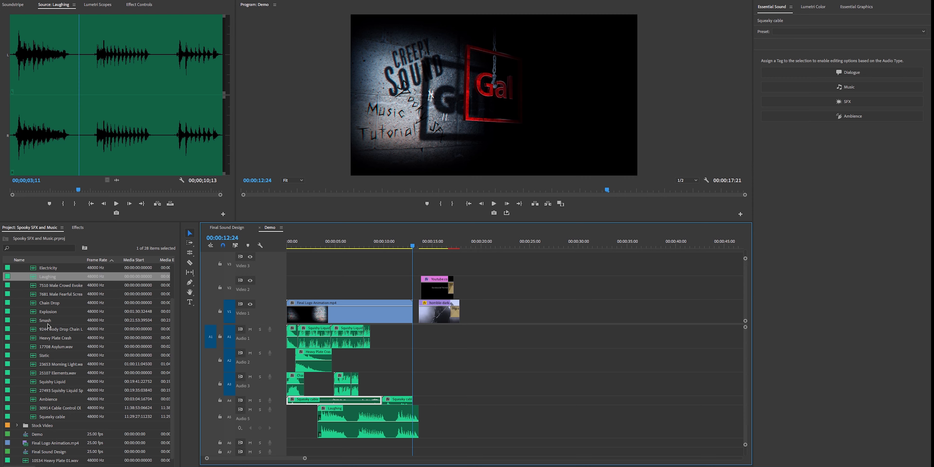
scroll(46, 341, up, 5)
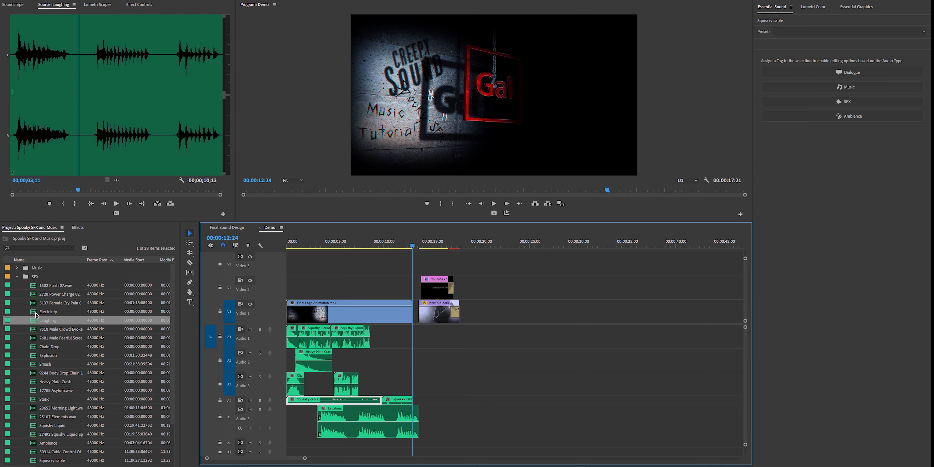
scroll(38, 394, down, 4)
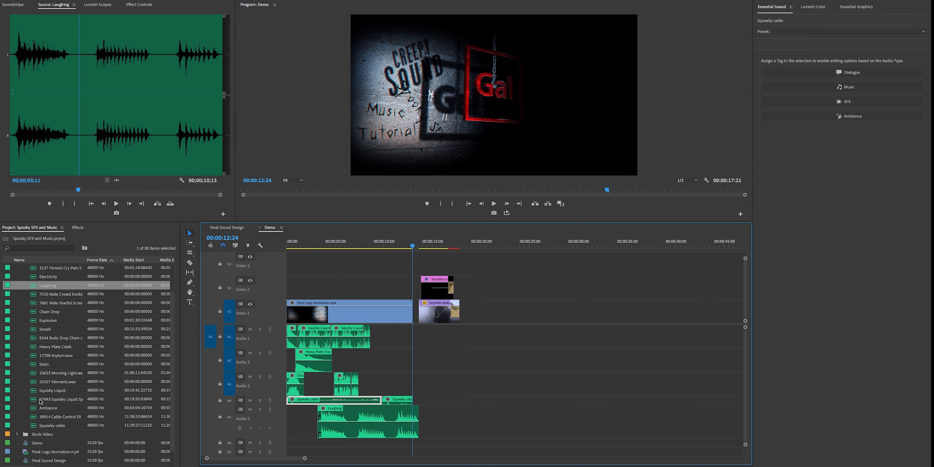
double_click(40, 409)
drag(15, 148, 9, 144)
key(space)
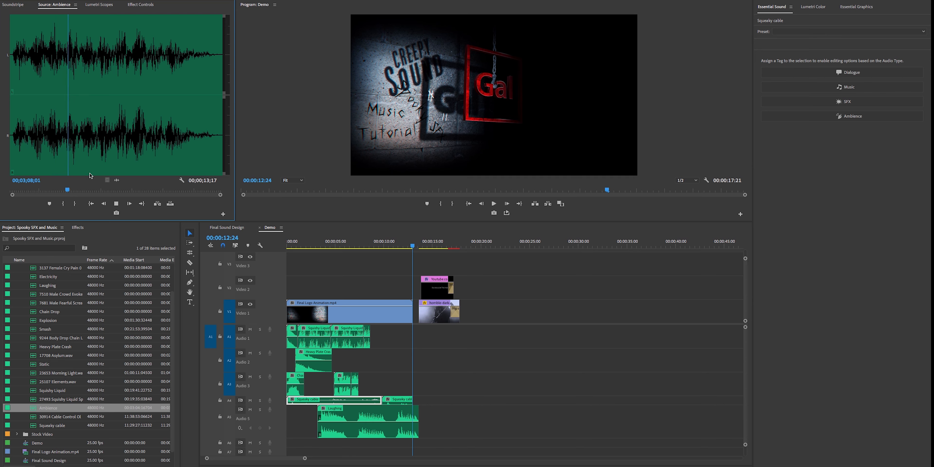
key(space)
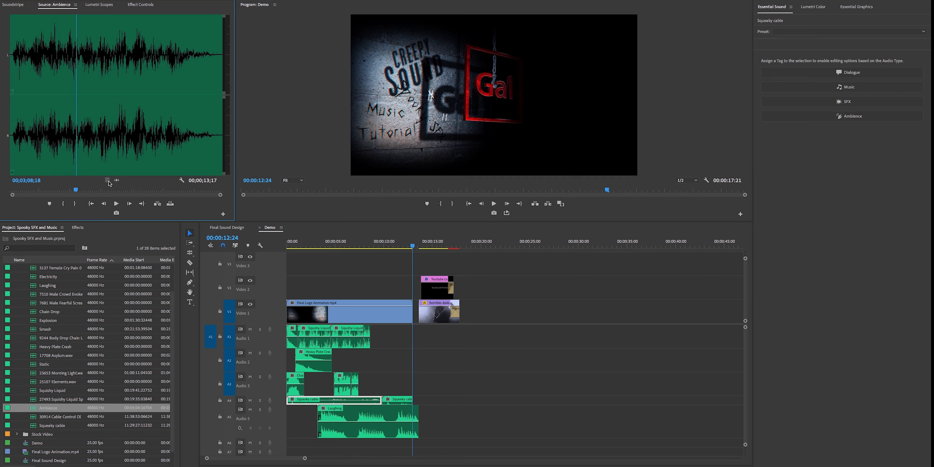
Step: Place the Ambience audio on Audio 6 from the start of the sequence and play the whole mix
drag(117, 181, 403, 453)
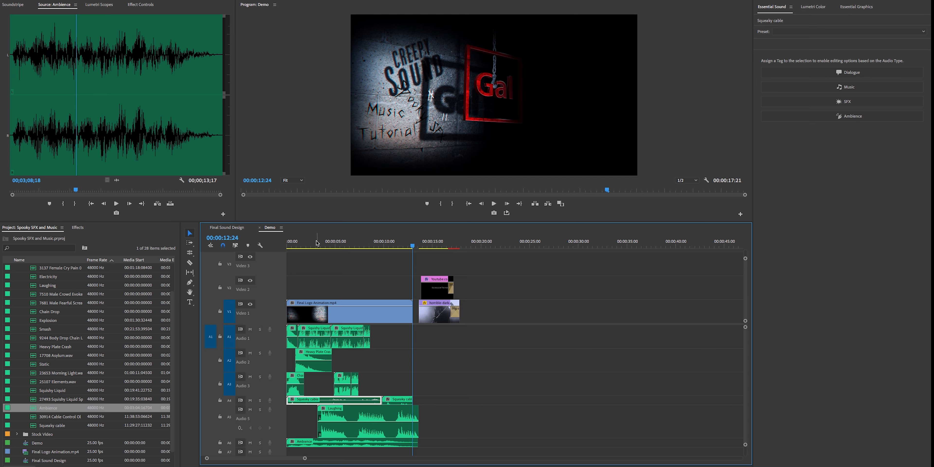
key(Home)
key(space)
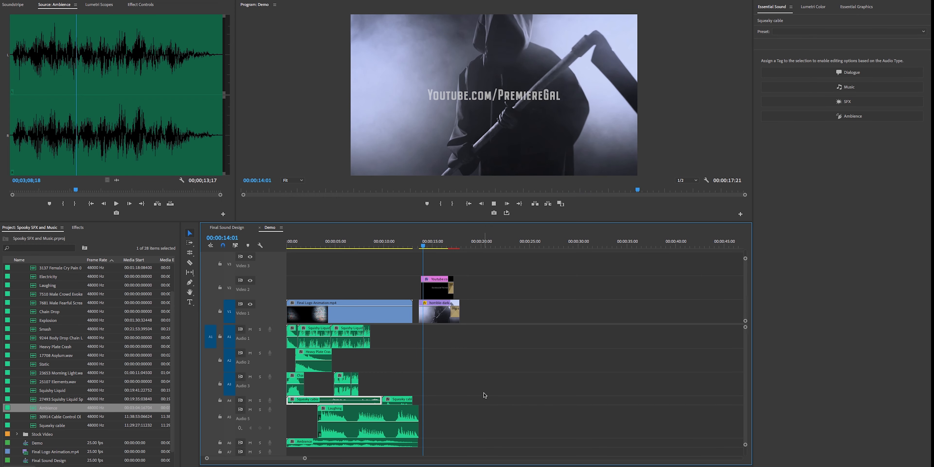
Step: Trim the end of the Final Logo Animation clip on Video 1 to about 00:00:11:00
click(415, 243)
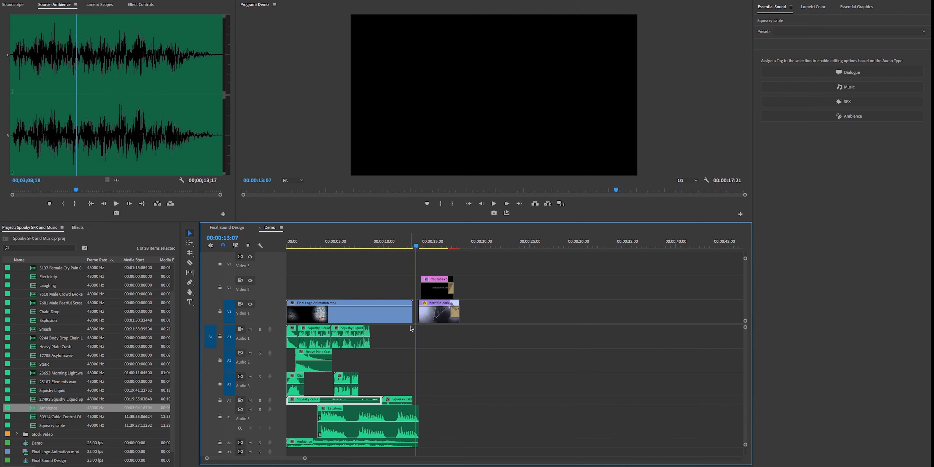
click(401, 257)
click(401, 242)
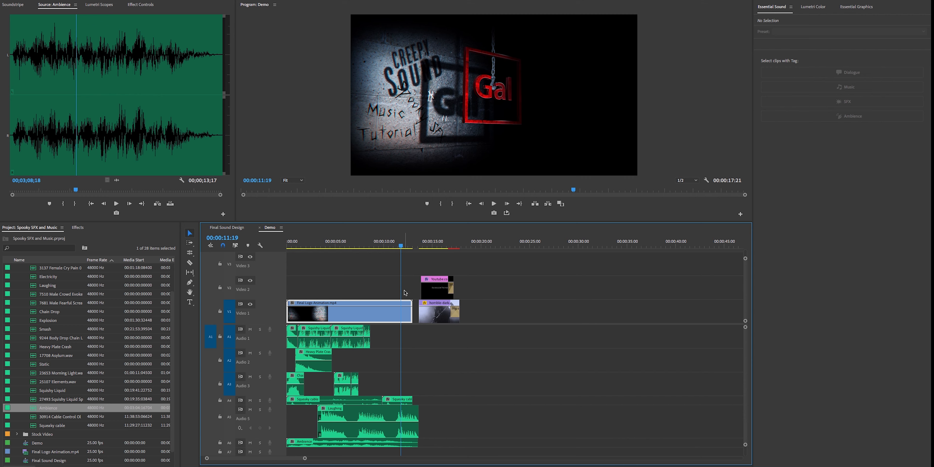
drag(412, 303, 392, 304)
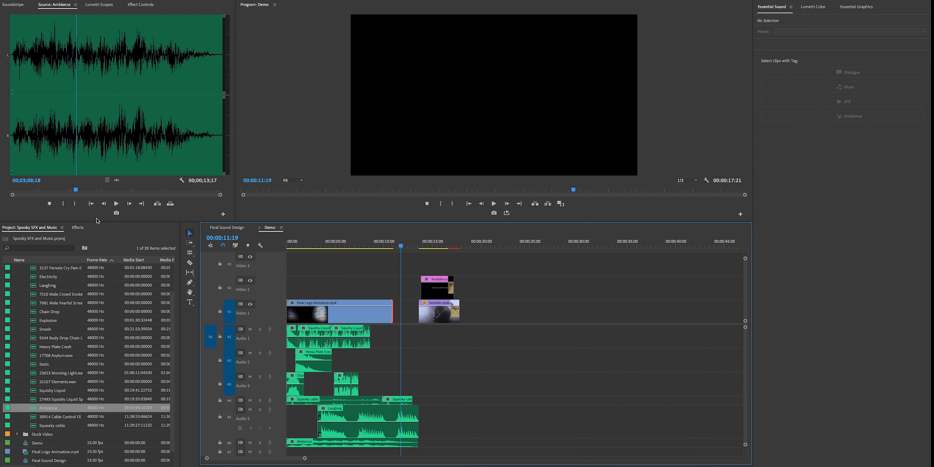
Step: Search the effects for "filmimpact", apply Impact Glitch to the end of the logo animation clip and preview the transition
click(78, 228)
click(27, 238)
text(filmimpact)
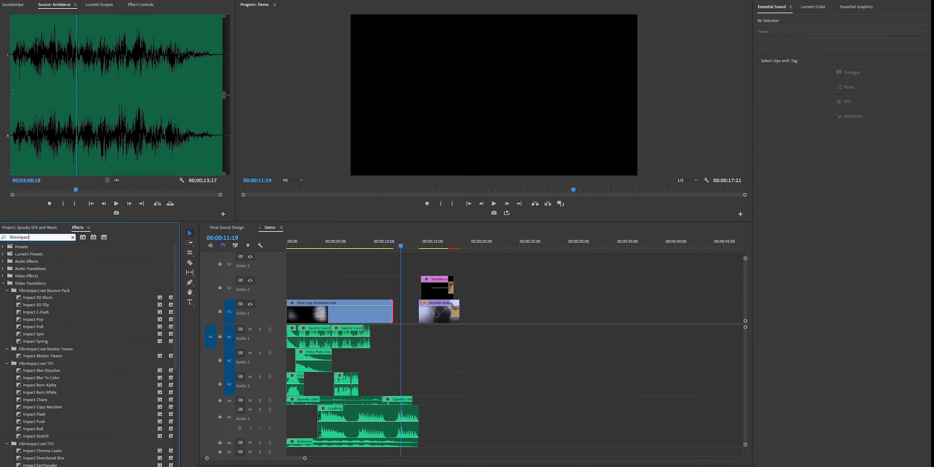
scroll(69, 423, down, 3)
scroll(48, 425, down, 3)
click(46, 437)
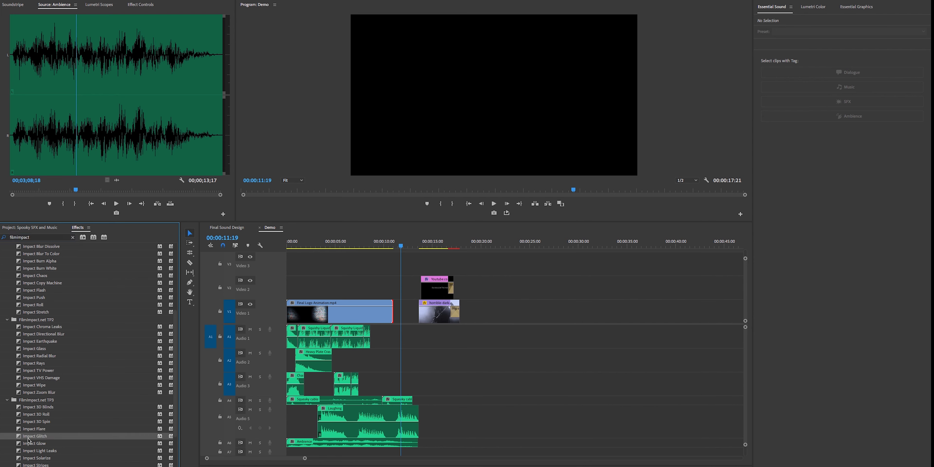
drag(366, 359, 391, 315)
drag(382, 243, 388, 246)
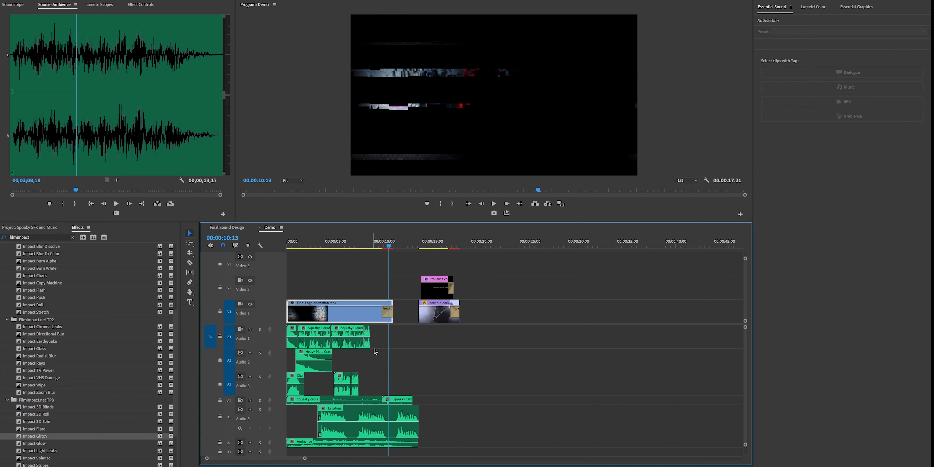
Step: Copy the first Electricity clip from Audio 3 to Audio 1 beneath the glitch transition and play it
click(337, 389)
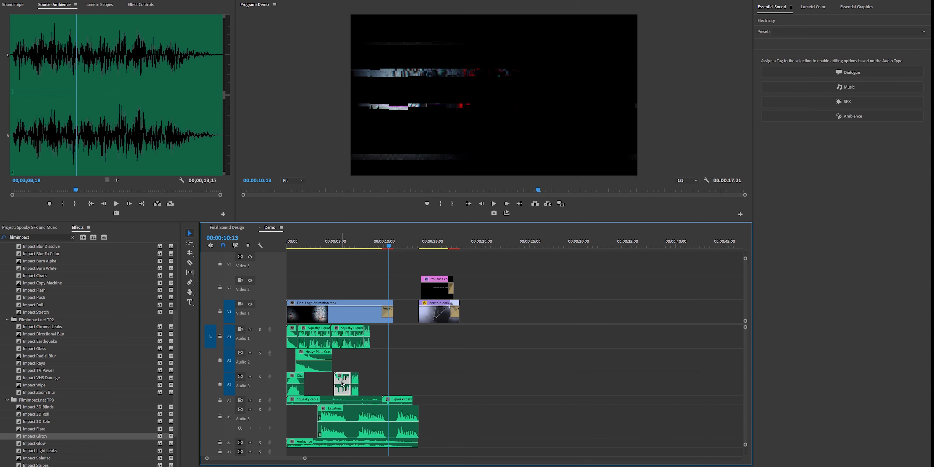
drag(342, 382, 395, 328)
drag(389, 243, 378, 243)
key(space)
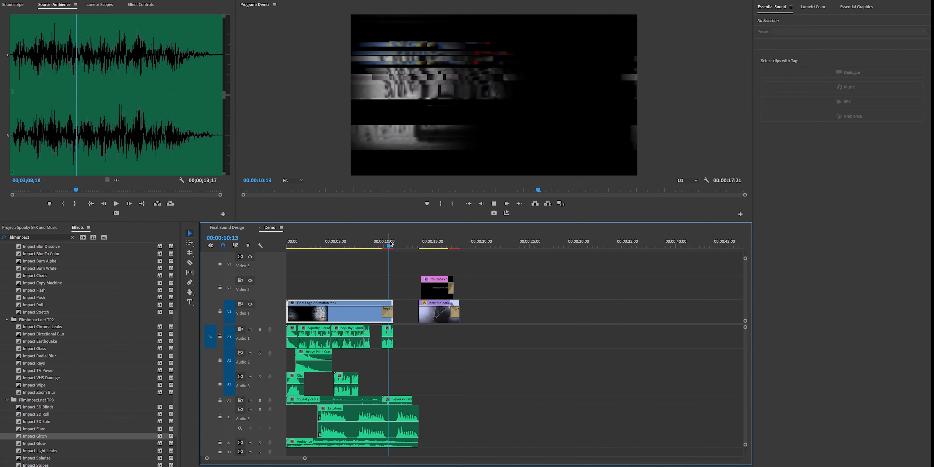
key(space)
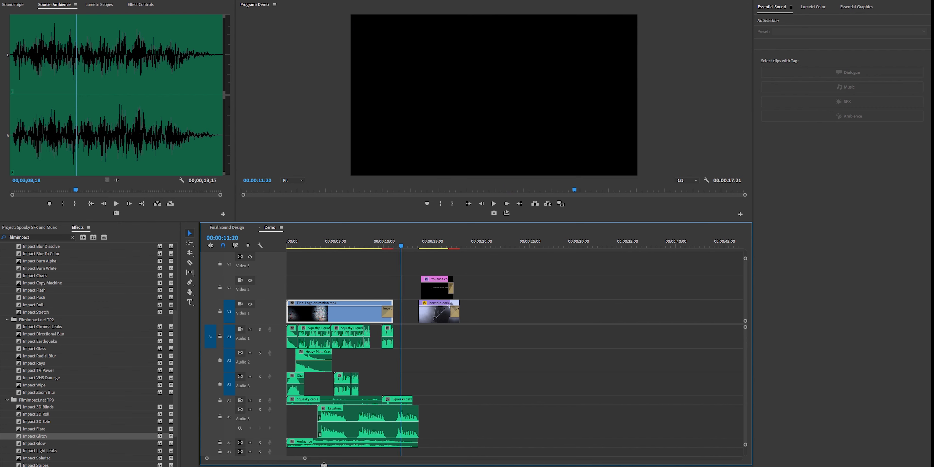
Step: Shorten the Impact Glitch transition and the Electricity clip beneath it to 13 frames ending at the clip's cut, and replay them
drag(304, 459, 252, 459)
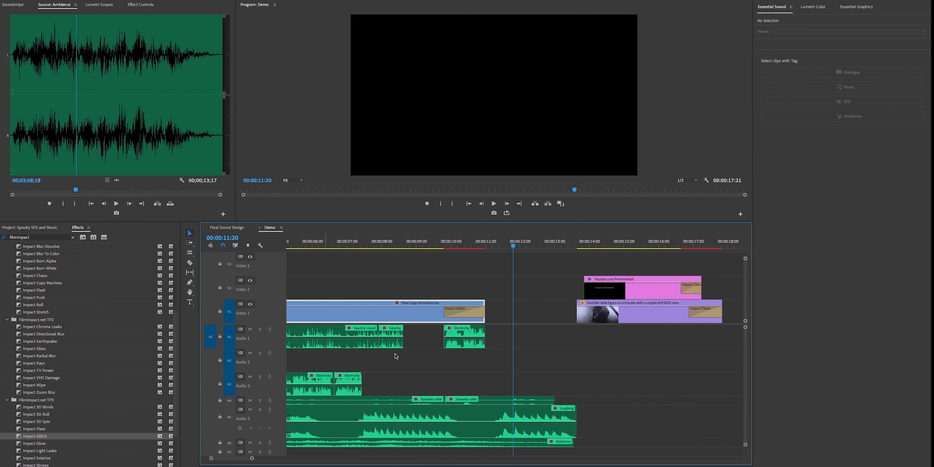
drag(448, 309, 485, 331)
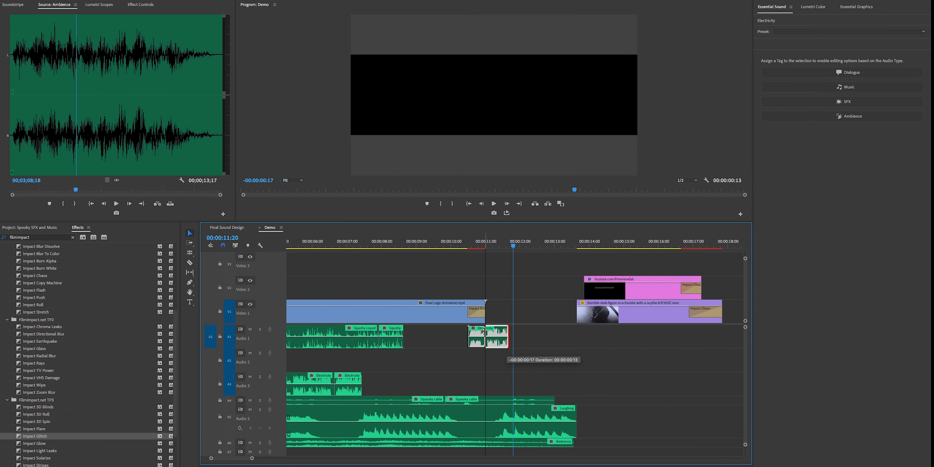
click(460, 246)
key(space)
key(space)
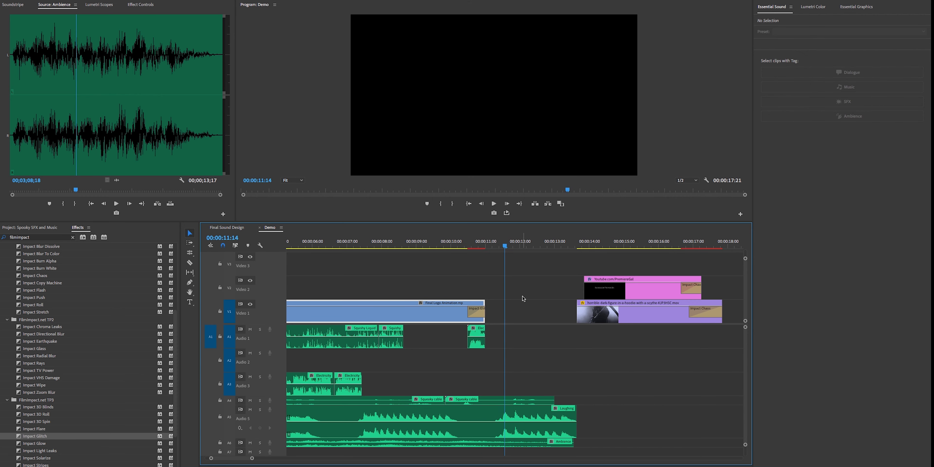
Step: Trim the second Squeaky cable clip to the logo animation's end and shift Laughing about one second earlier on Audio 5
drag(554, 400, 485, 396)
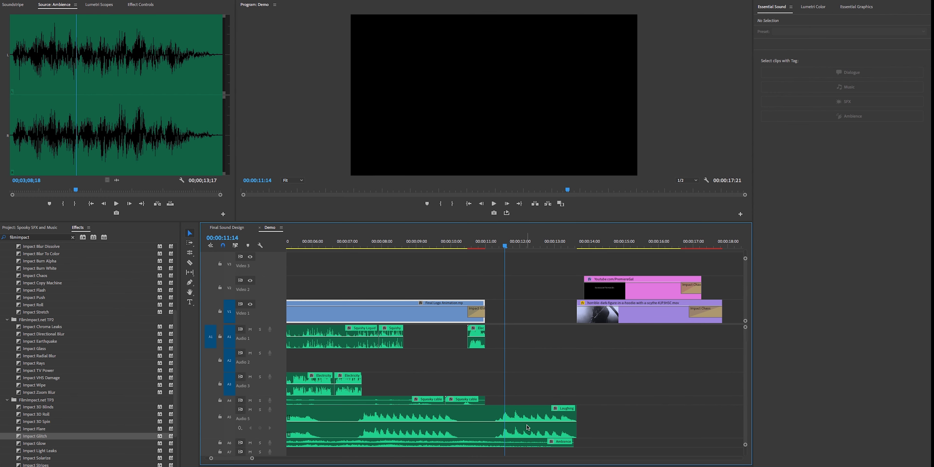
drag(253, 459, 279, 459)
drag(439, 413, 423, 414)
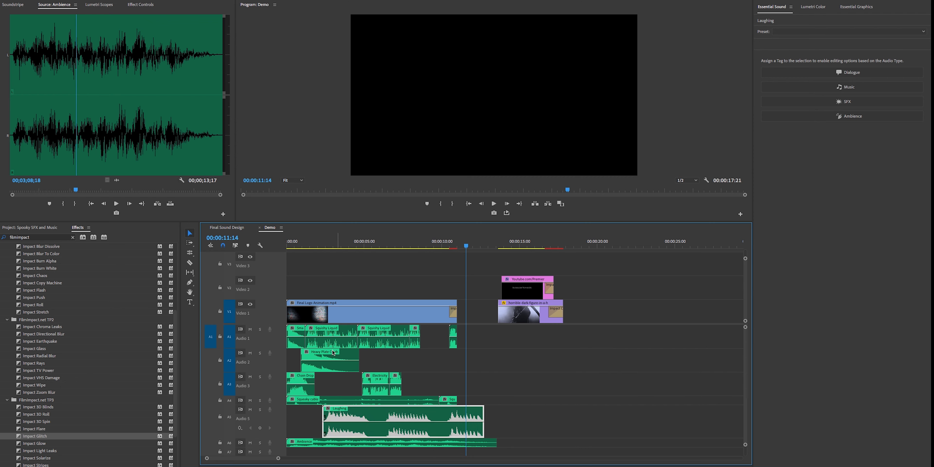
Step: Make more room for the audio tracks and go back to the Music bin in the project files
drag(283, 324, 283, 309)
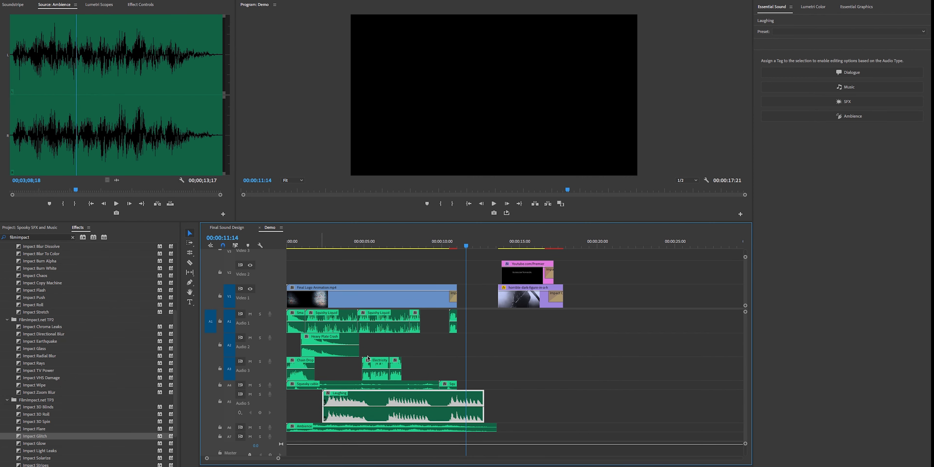
click(32, 228)
scroll(16, 310, up, 2)
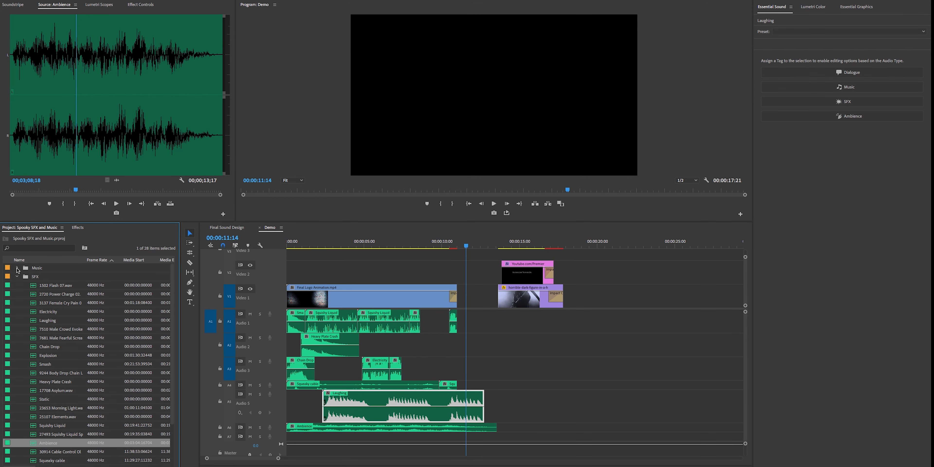